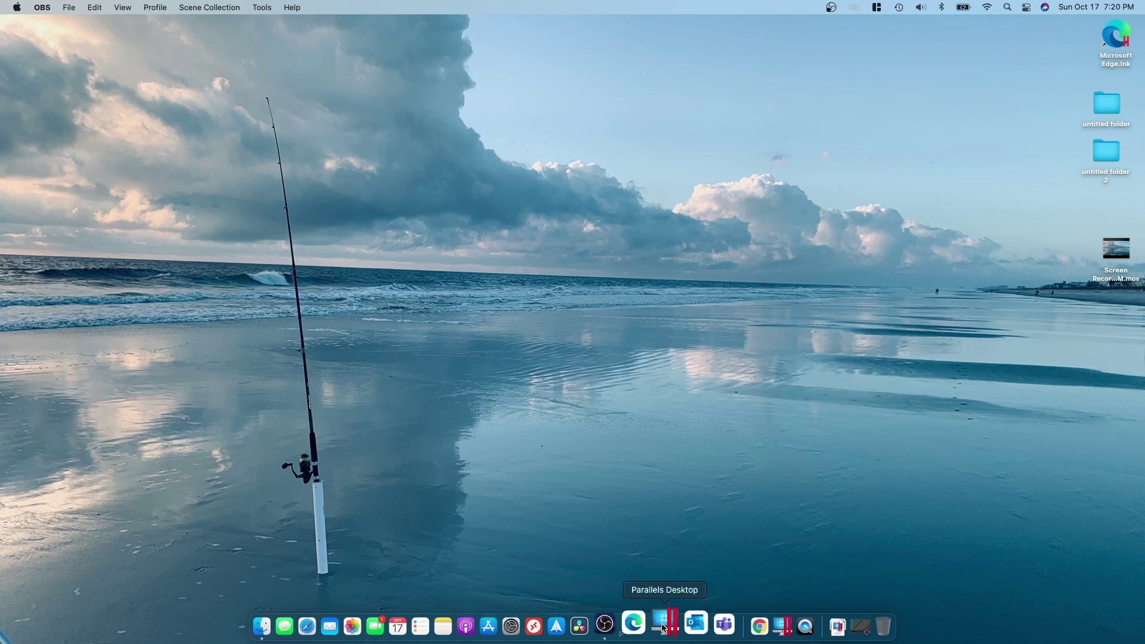
# - Launch Parallels Desktop to show its Control Center, then open Safari
pyautogui.click(662, 625)
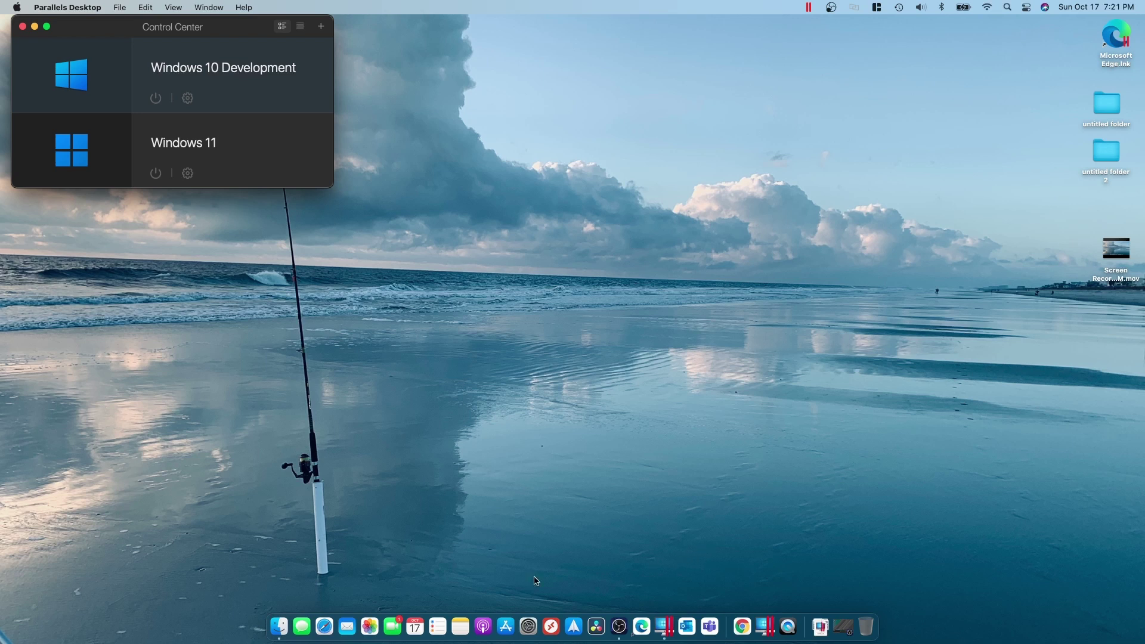
pyautogui.click(325, 626)
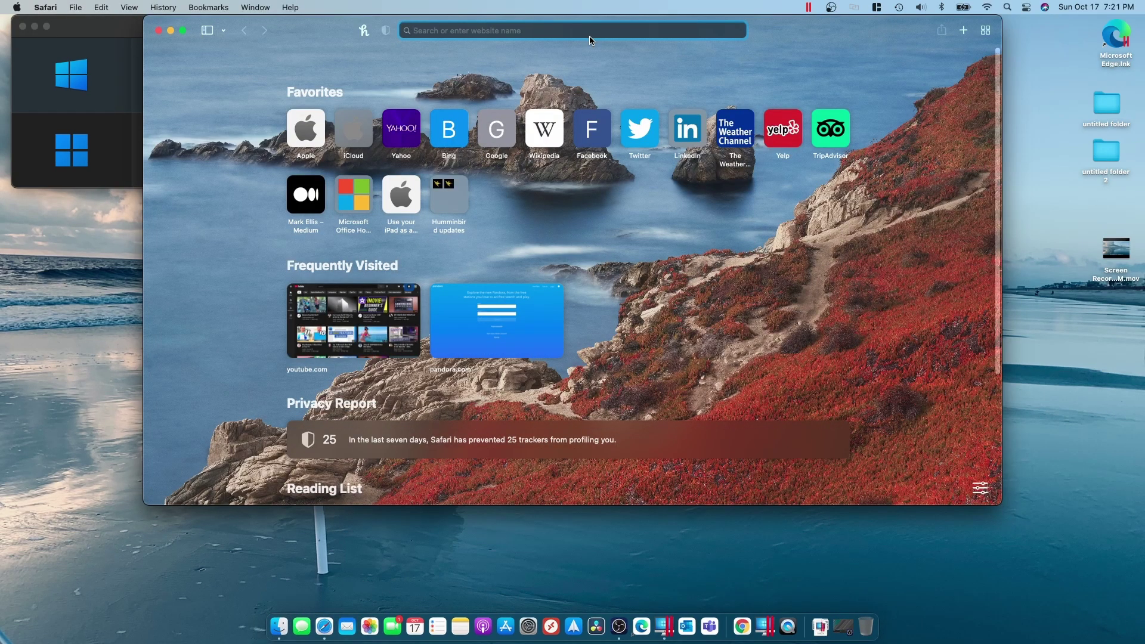
# - Google 'microsoft insider preview windows 11 arm' and open the Windows Insider Preview ARM64 download result
pyautogui.write('microso')
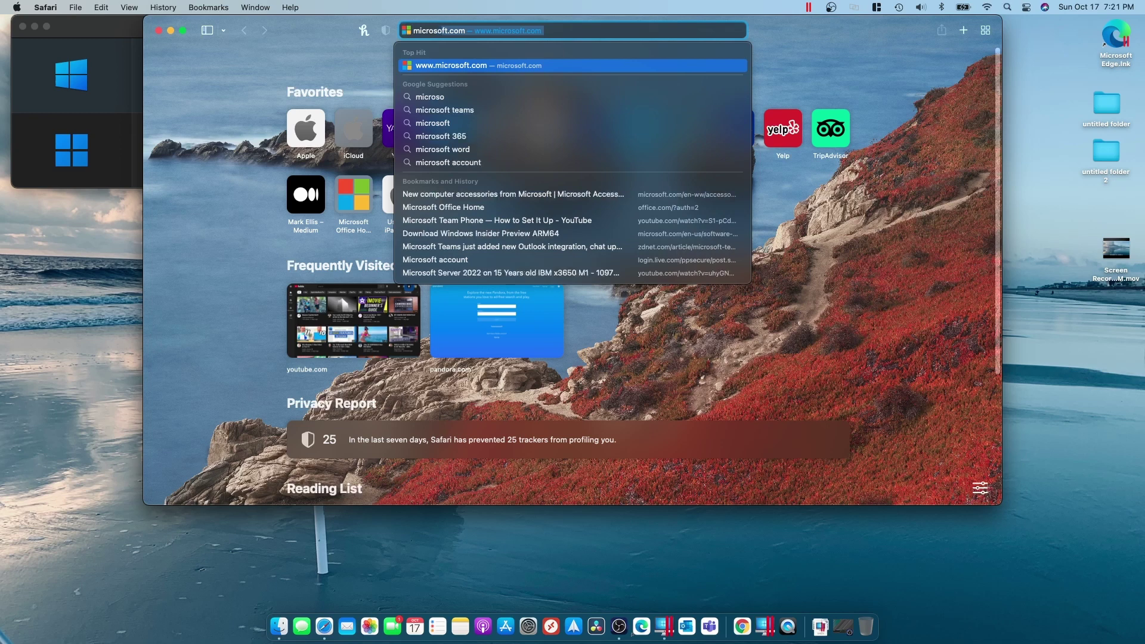
pyautogui.write('ft in')
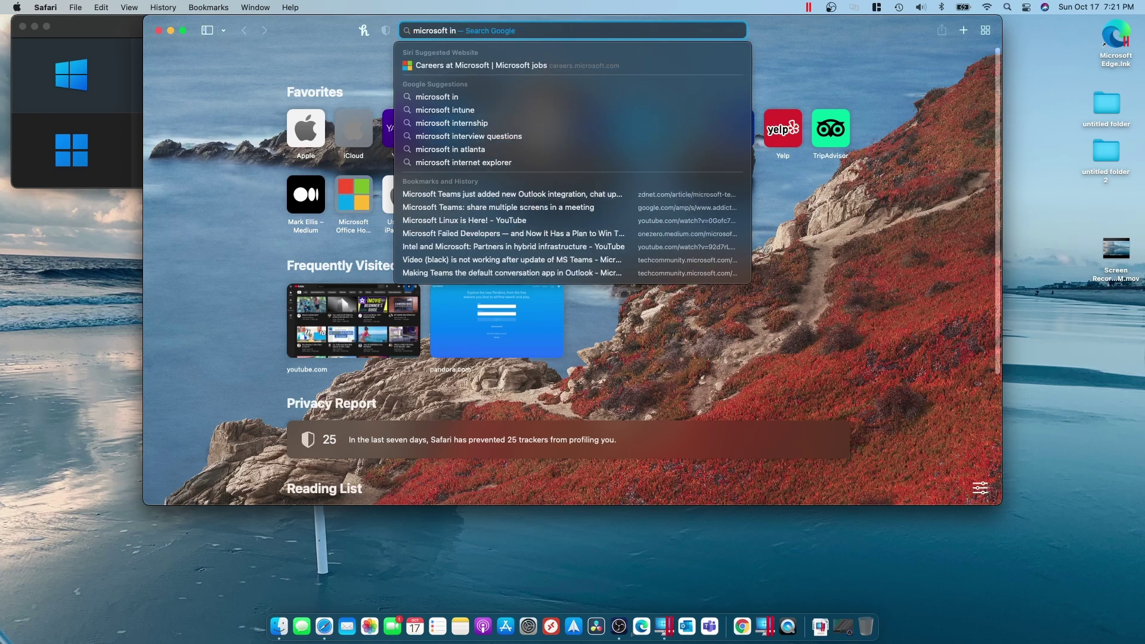
pyautogui.write('sider')
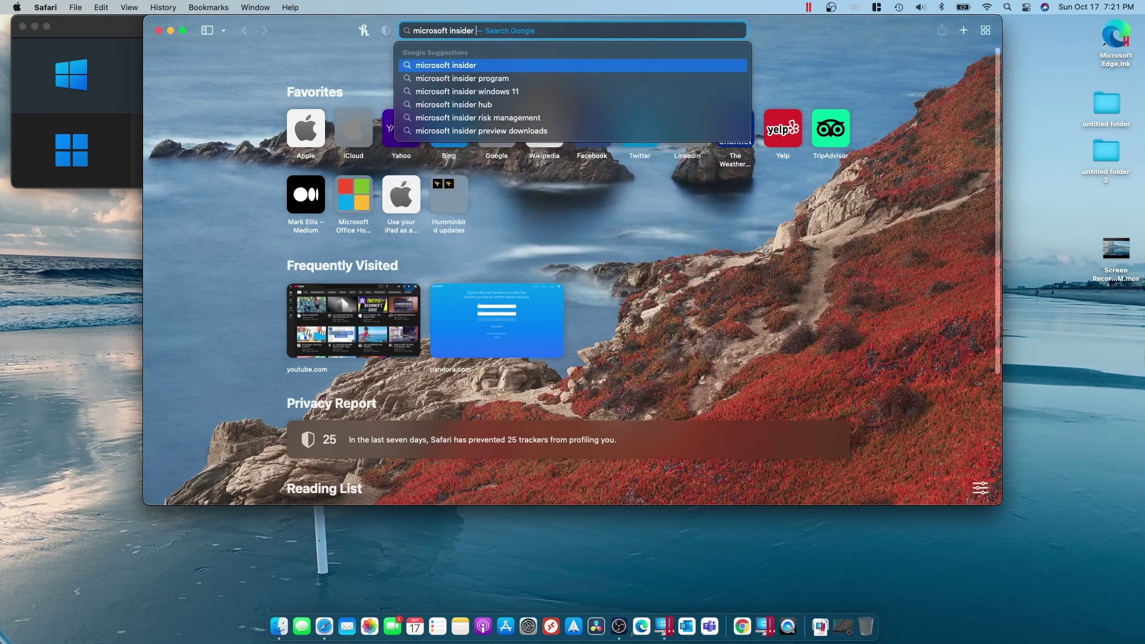
pyautogui.write(' previe')
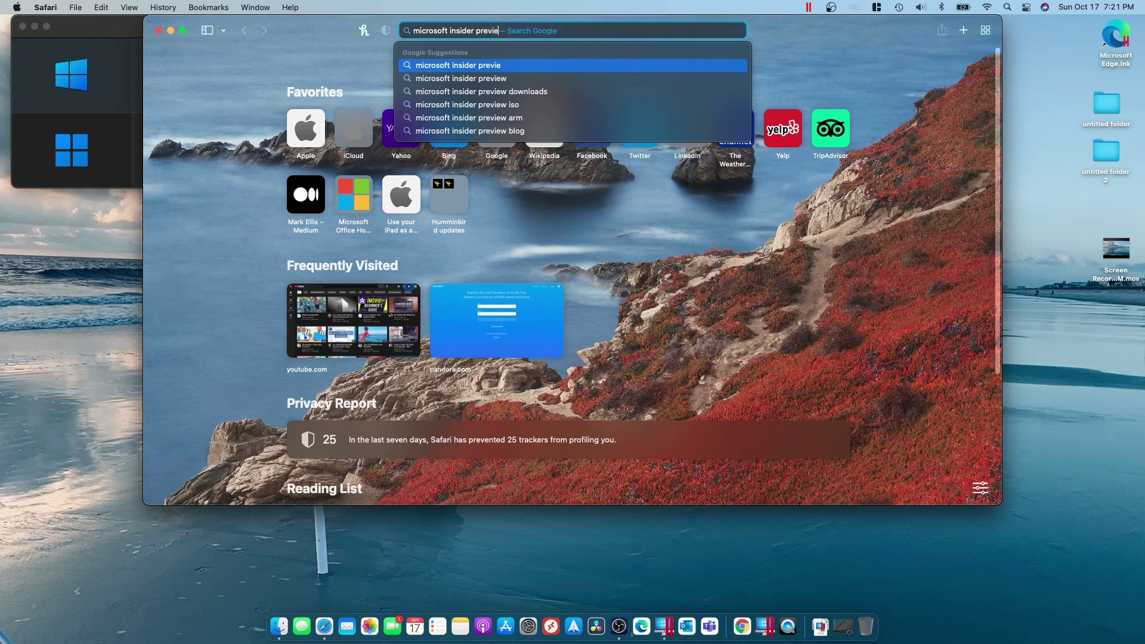
pyautogui.write('w')
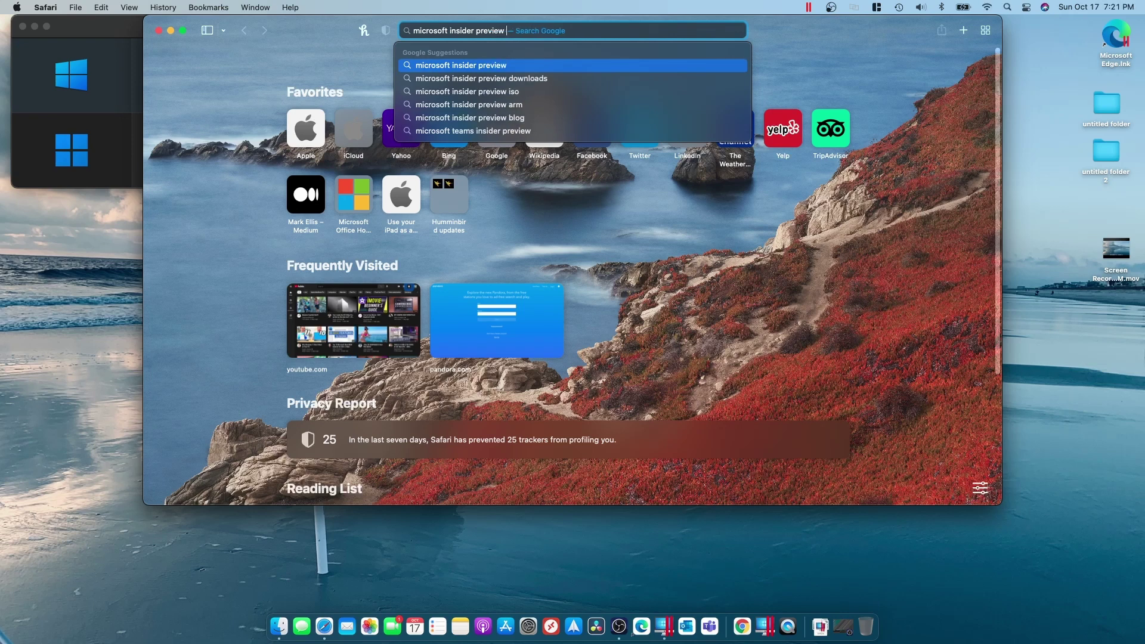
pyautogui.write(' wi')
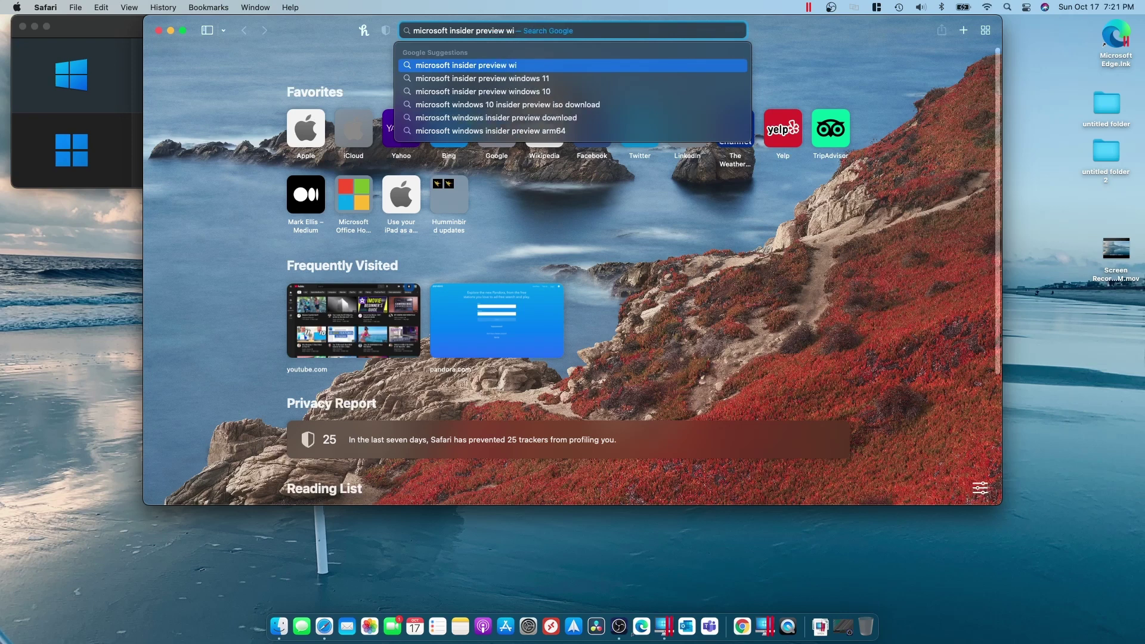
pyautogui.write('ndows ')
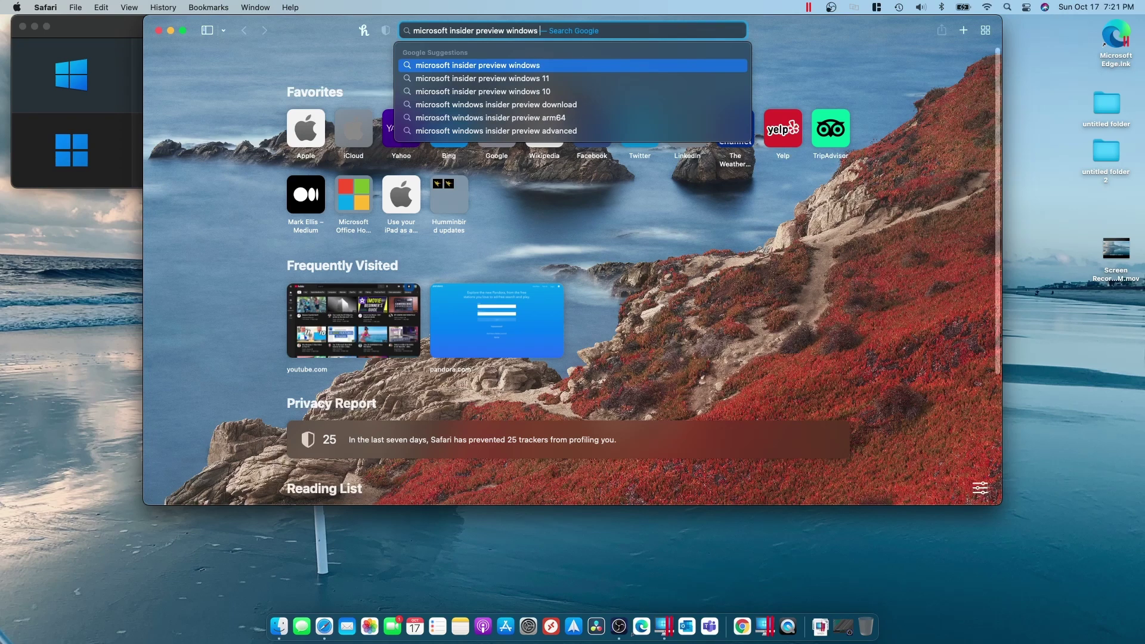
pyautogui.write('11 arm')
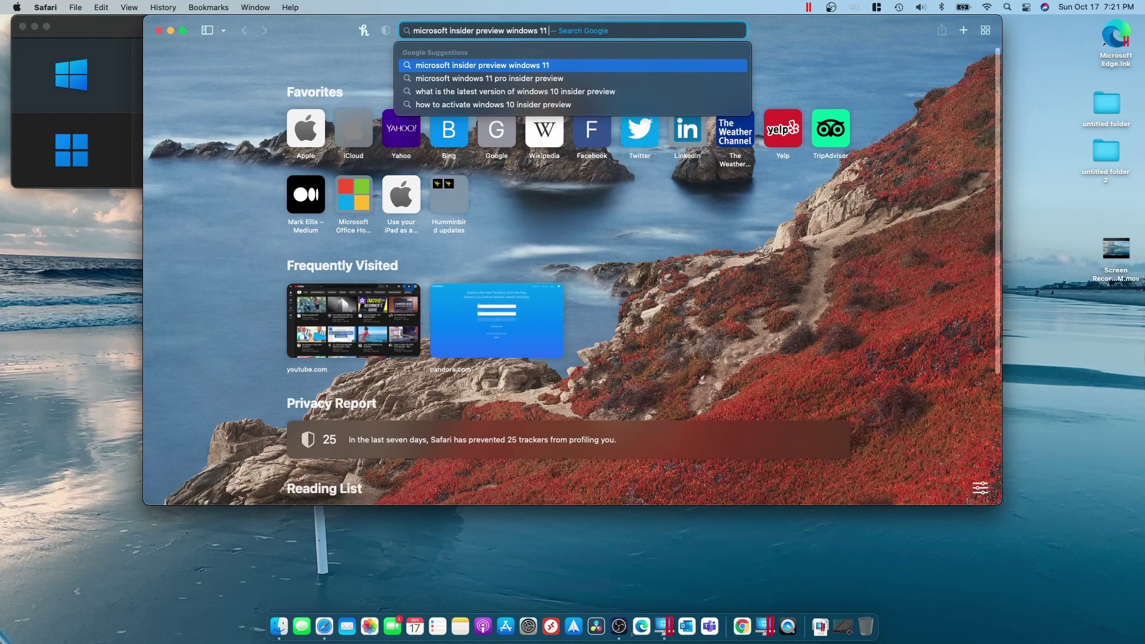
pyautogui.press('Return')
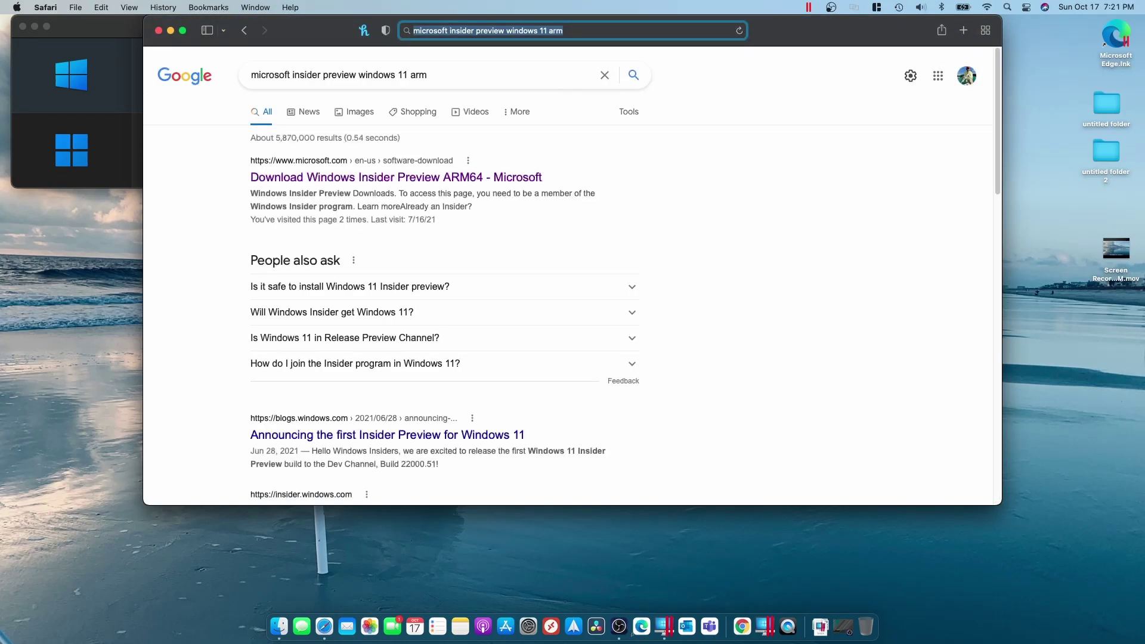
pyautogui.click(412, 178)
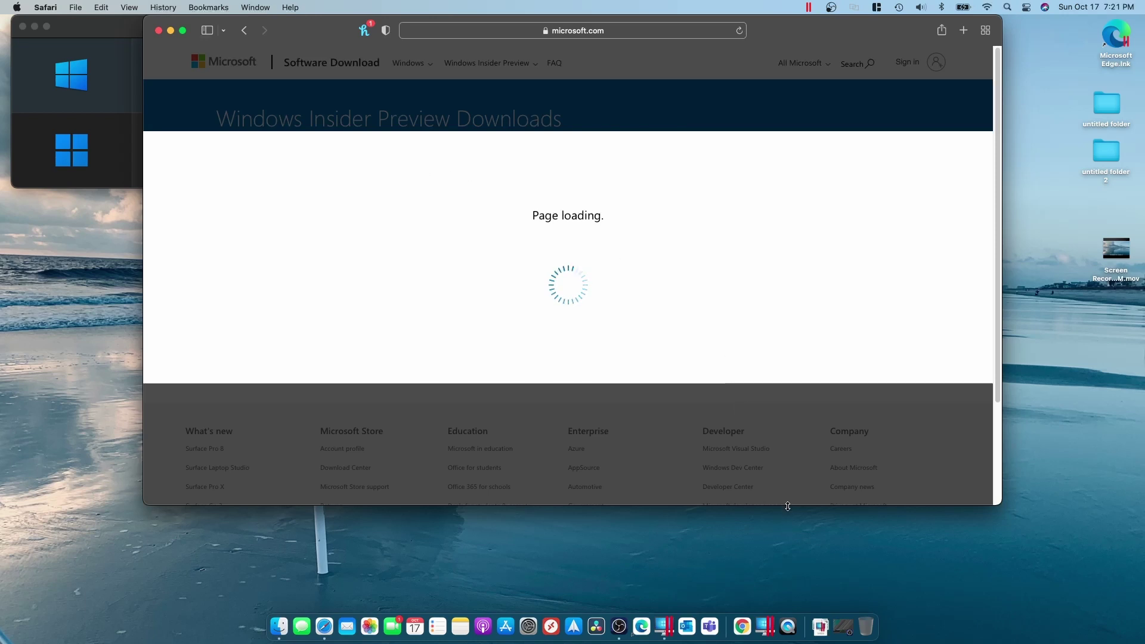
# - Make the Safari window taller and highlight 'VHDX' in the download instructions
pyautogui.moveTo(787, 505); pyautogui.dragTo(787, 601)
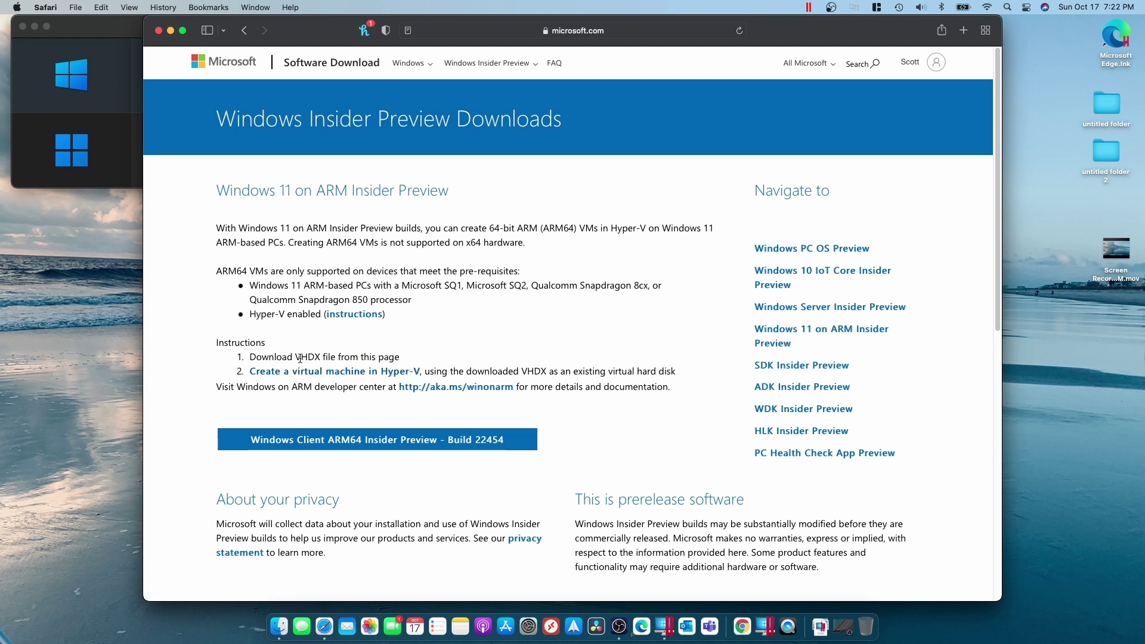
pyautogui.moveTo(294, 356); pyautogui.dragTo(324, 356)
# - Minimize Safari and bring the Parallels Control Center window to the front
pyautogui.click(171, 31)
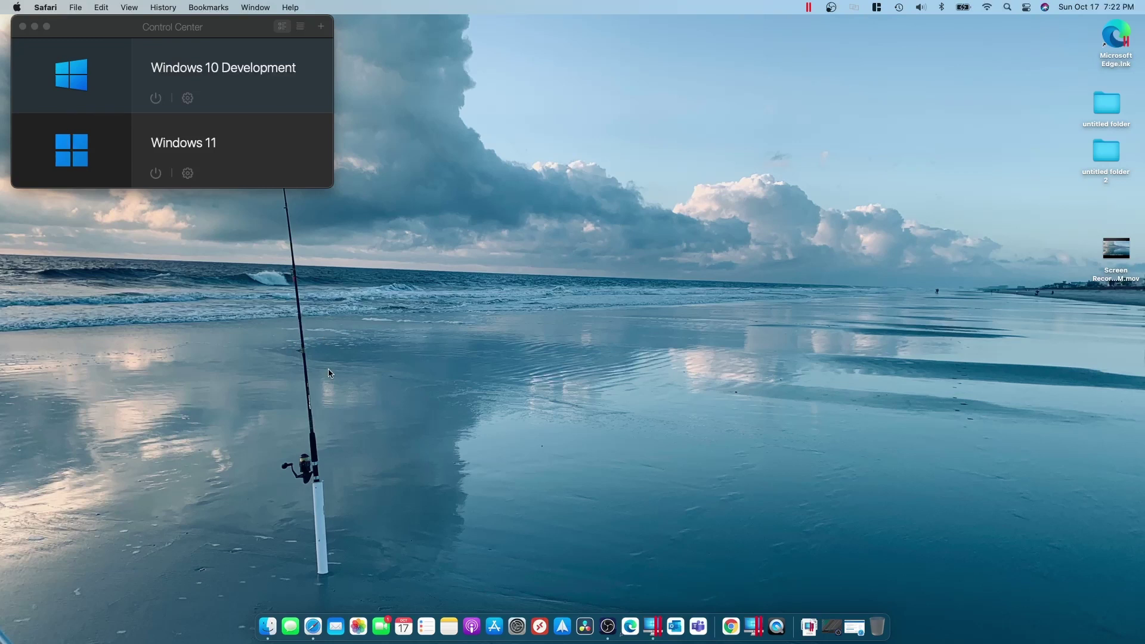
pyautogui.click(221, 28)
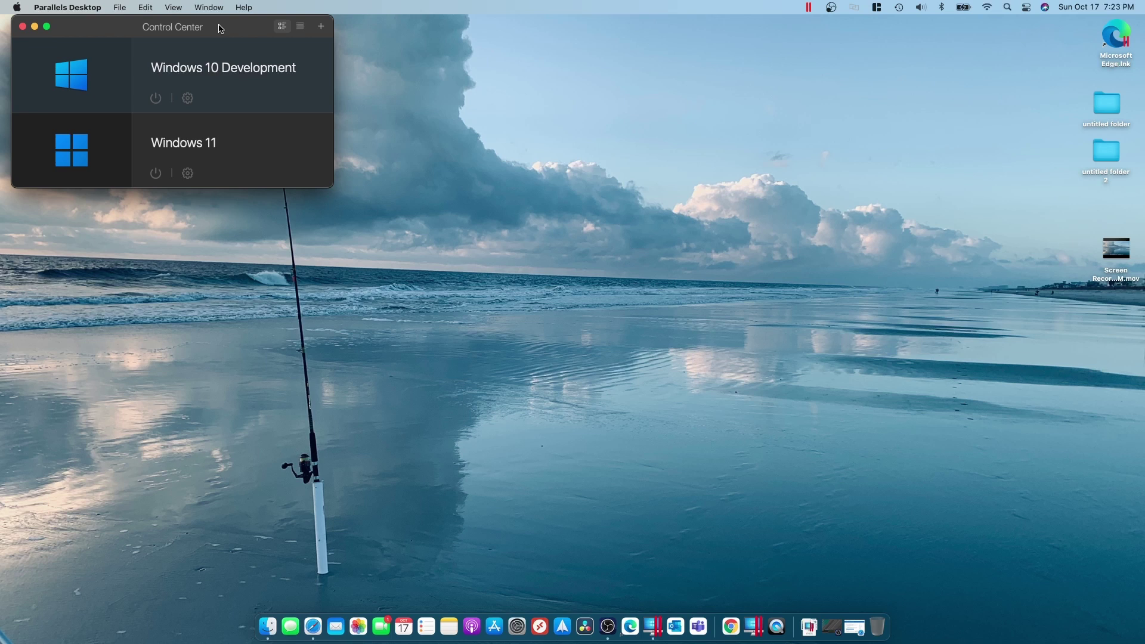
pyautogui.click(121, 7)
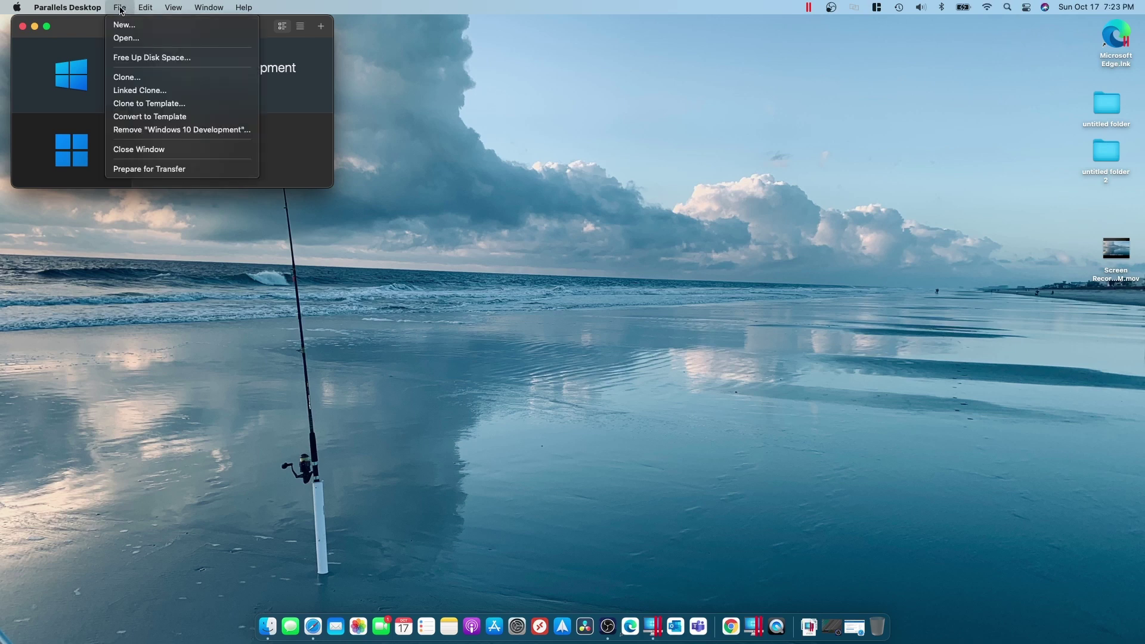
# - Start a new VM via File > New, installing from the detected Windows 11 build 22454 VHDX
pyautogui.click(123, 25)
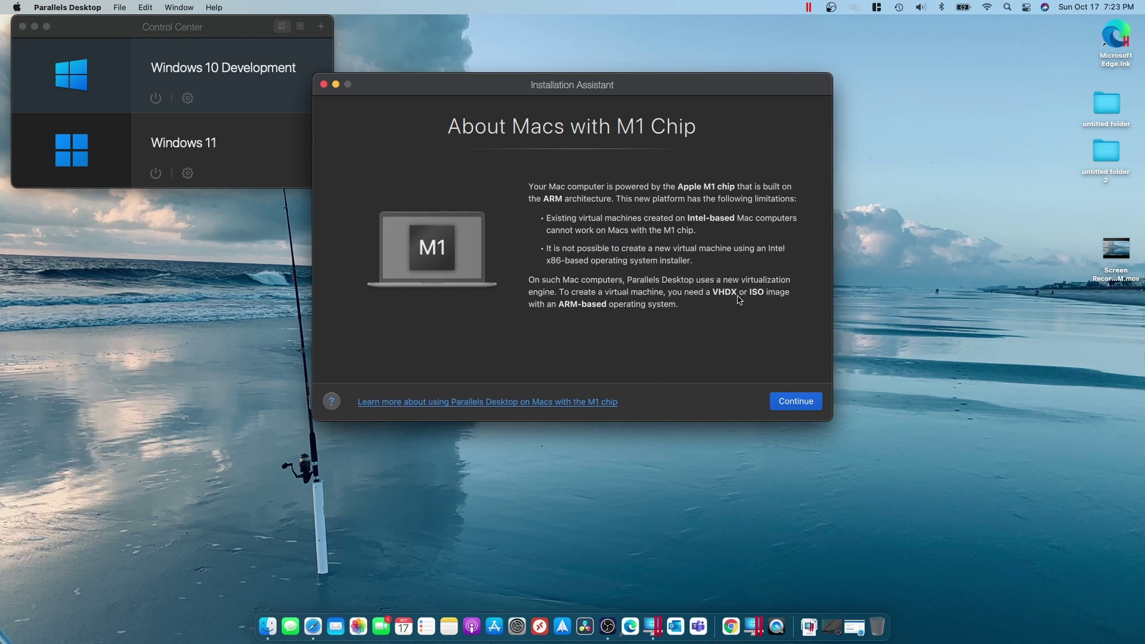
pyautogui.click(787, 400)
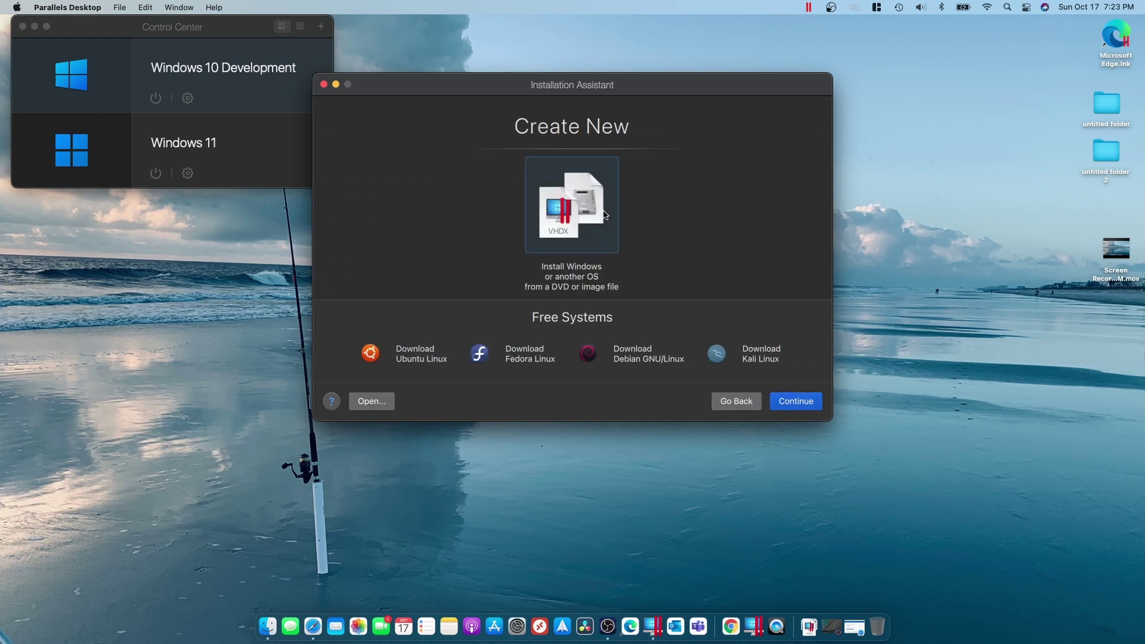
pyautogui.click(793, 403)
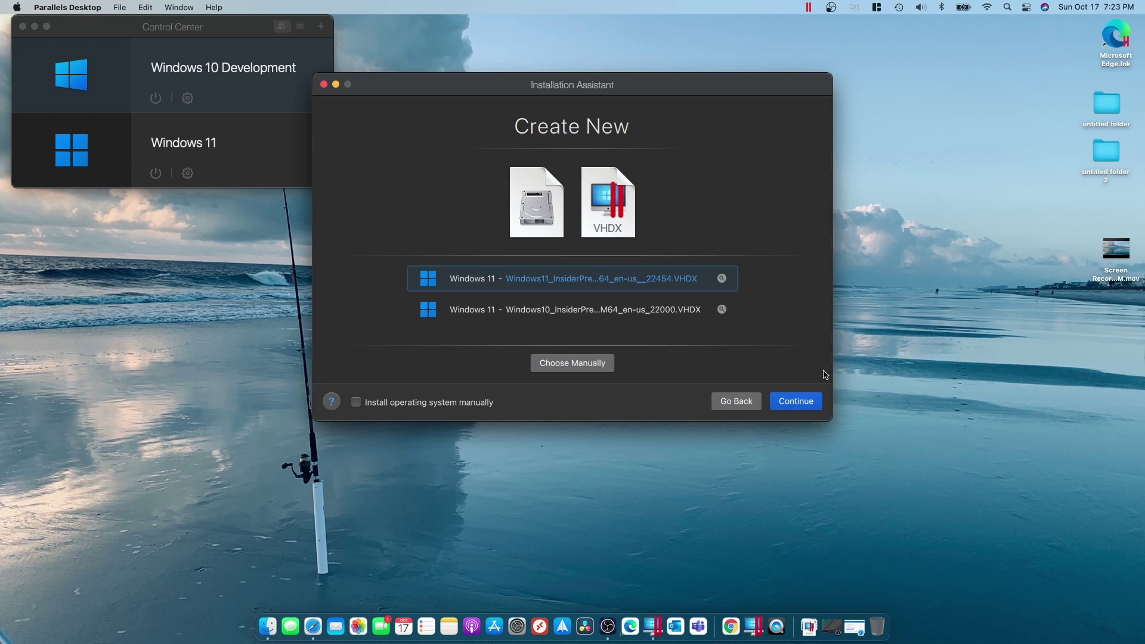
pyautogui.click(809, 400)
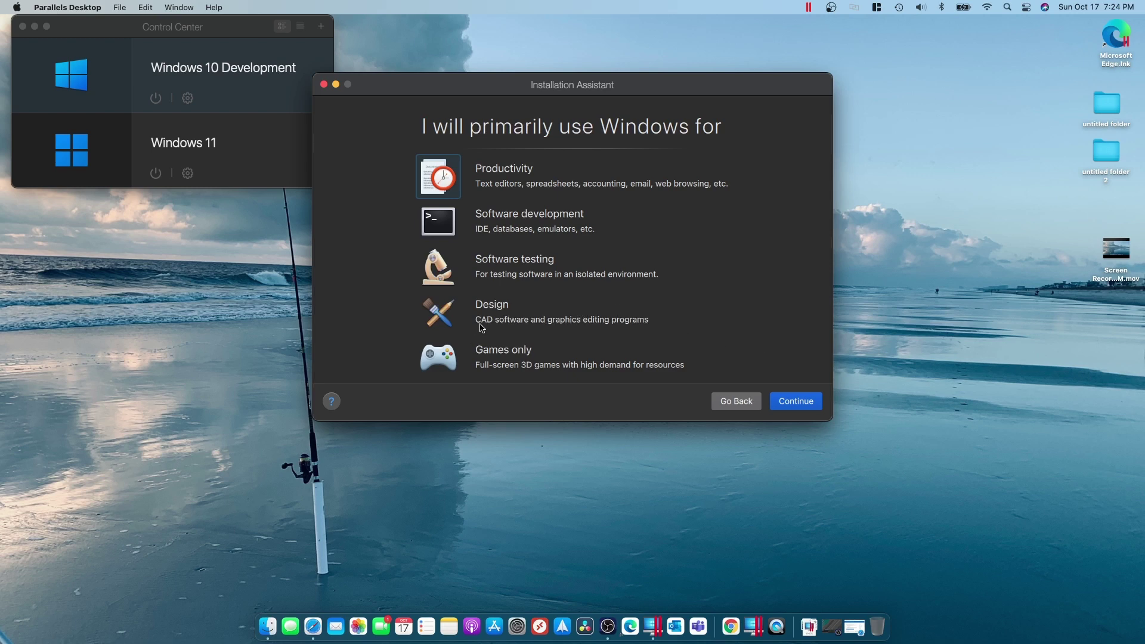
# - Choose Software development, name the VM 'Windows 11 Software Dev', enable Customize settings, and create it
pyautogui.click(504, 219)
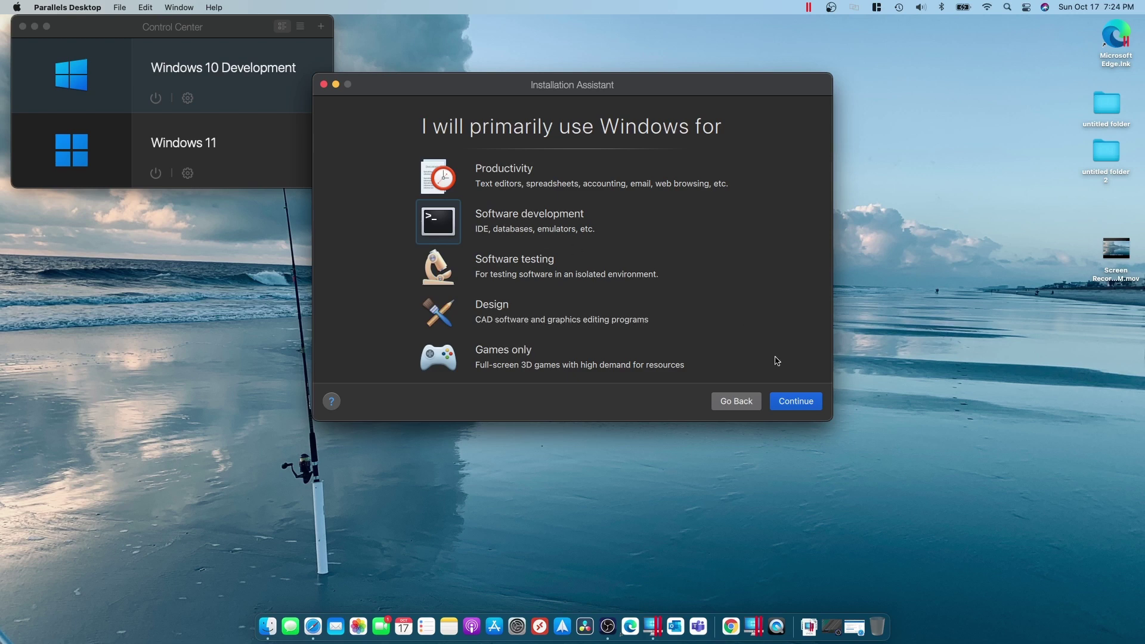
pyautogui.click(812, 406)
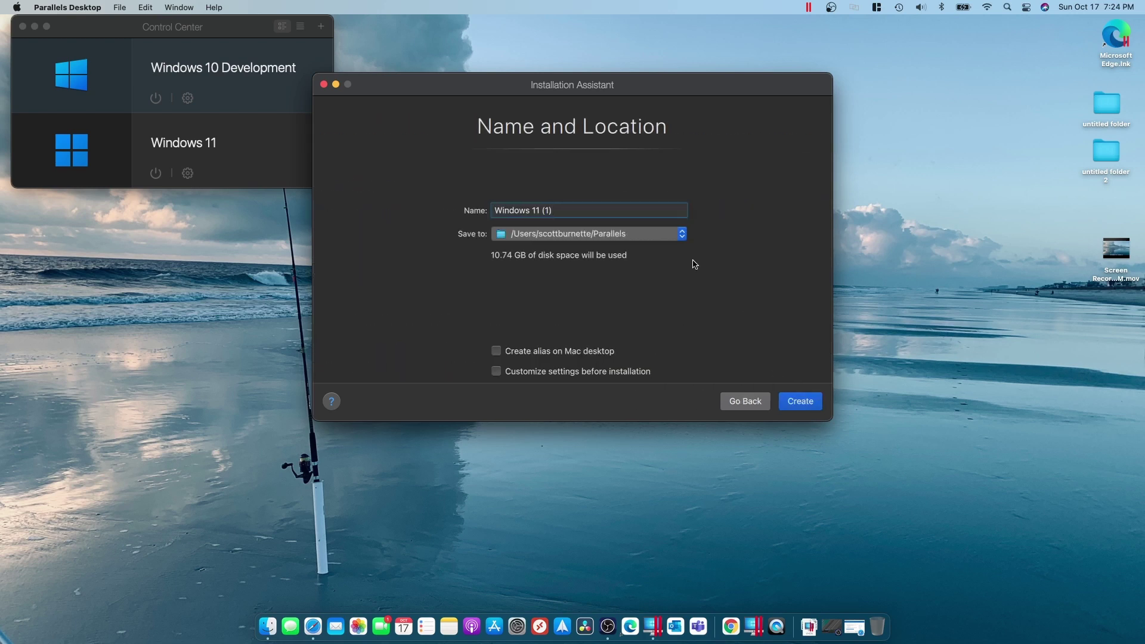
pyautogui.press('BackSpace')
pyautogui.press('BackSpace')
pyautogui.press('BackSpace')
pyautogui.write('Software Dev')
pyautogui.click(497, 372)
pyautogui.click(802, 408)
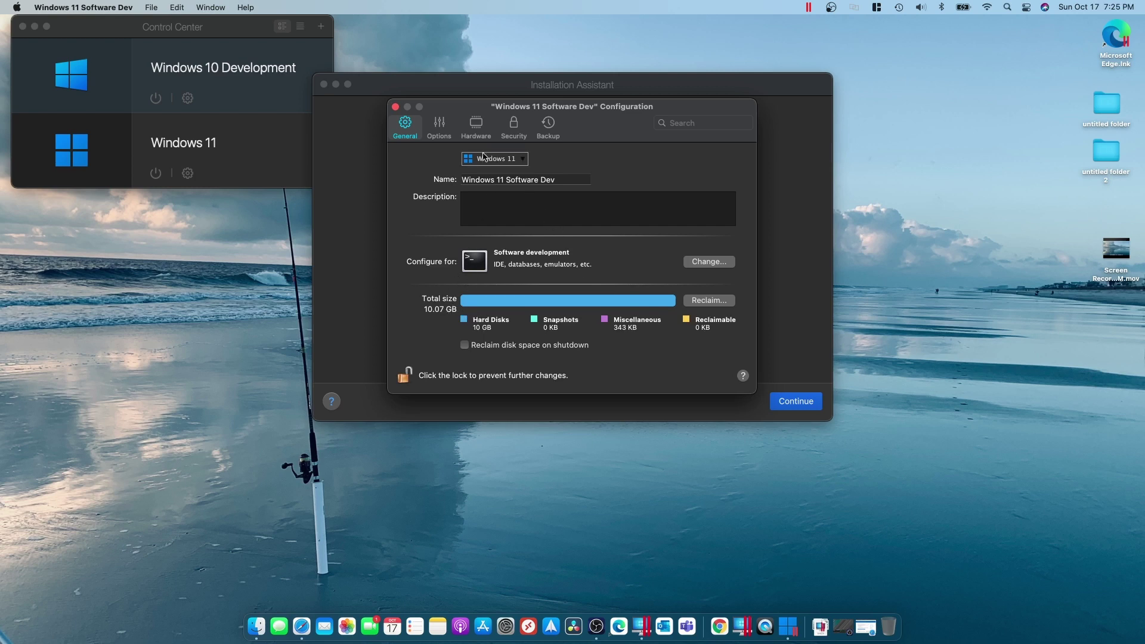
# - Show the VM's Hardware settings: CPU & Memory on Automatic with 4 CPUs and 6 GB RAM
pyautogui.click(476, 130)
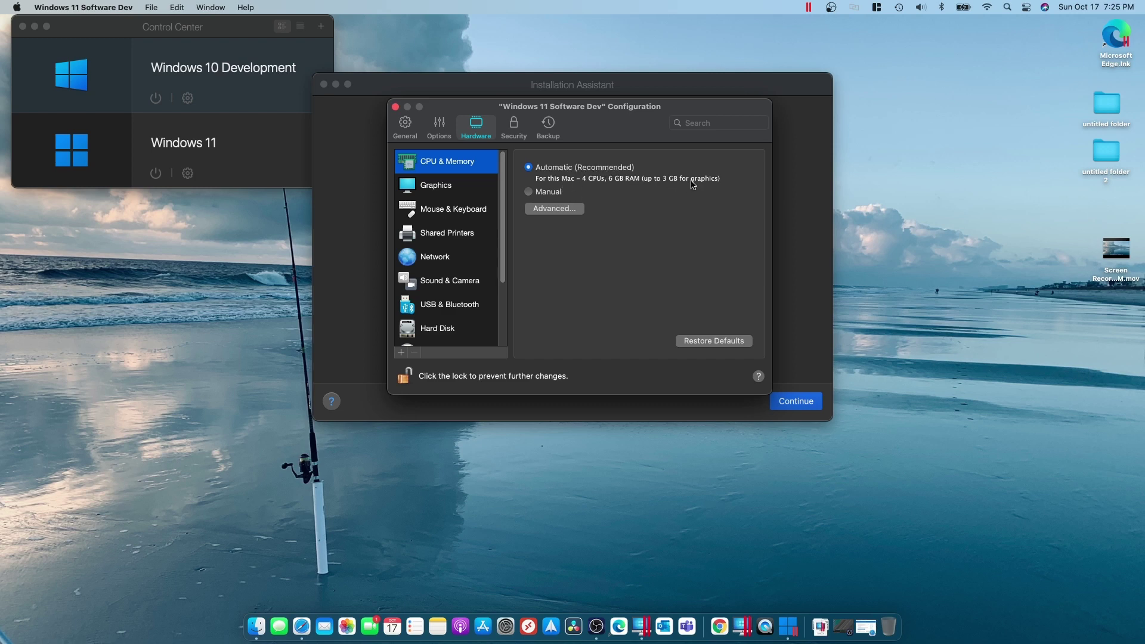
# - Review the Graphics, Mouse & Keyboard, Printers, Network, Sound & Camera, USB & Bluetooth and TPM Chip pages
pyautogui.click(460, 191)
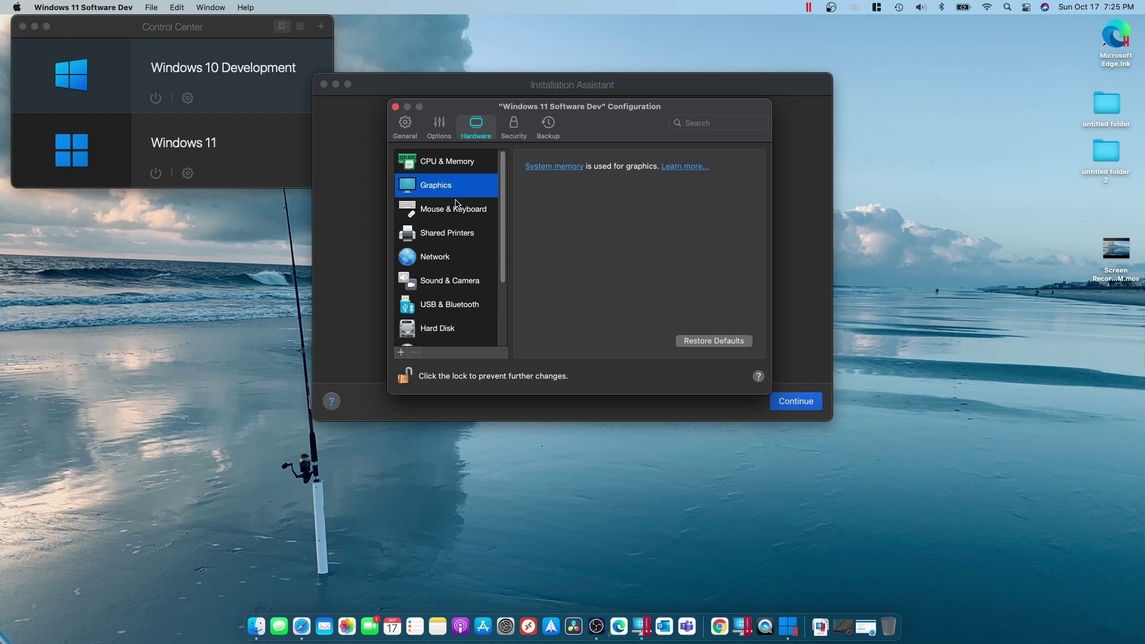
pyautogui.click(454, 210)
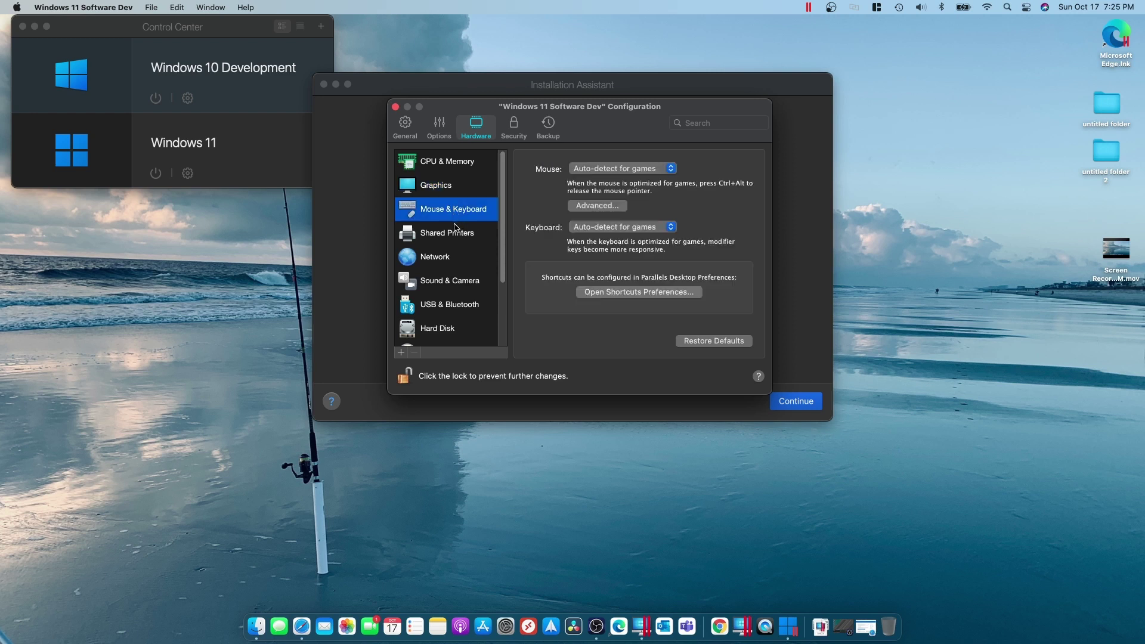
pyautogui.click(457, 233)
pyautogui.click(452, 258)
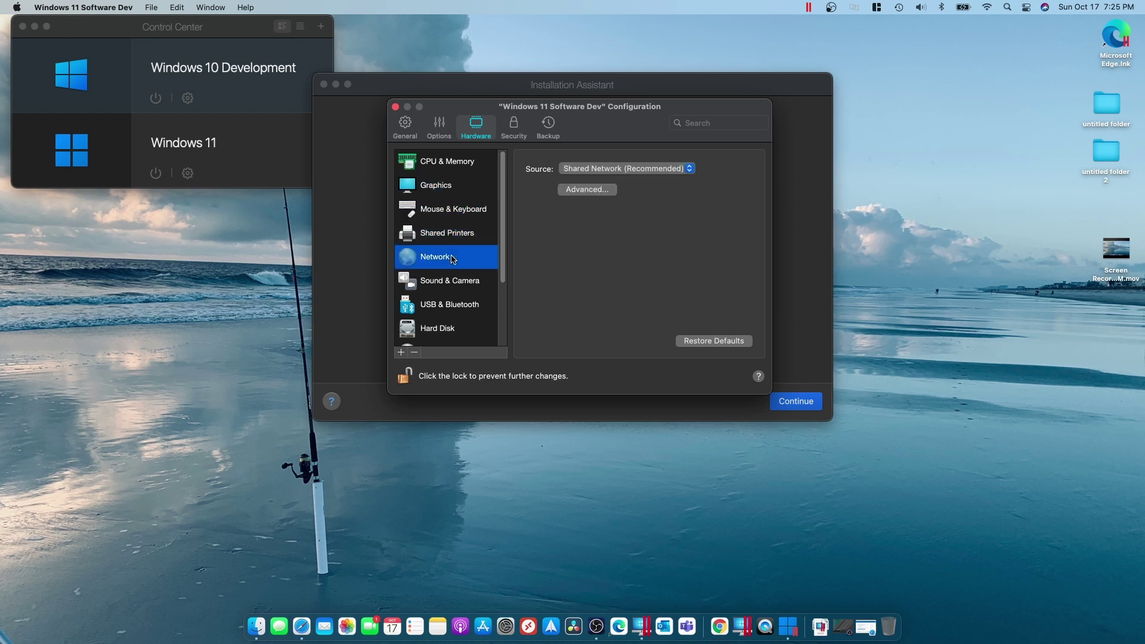
pyautogui.click(455, 280)
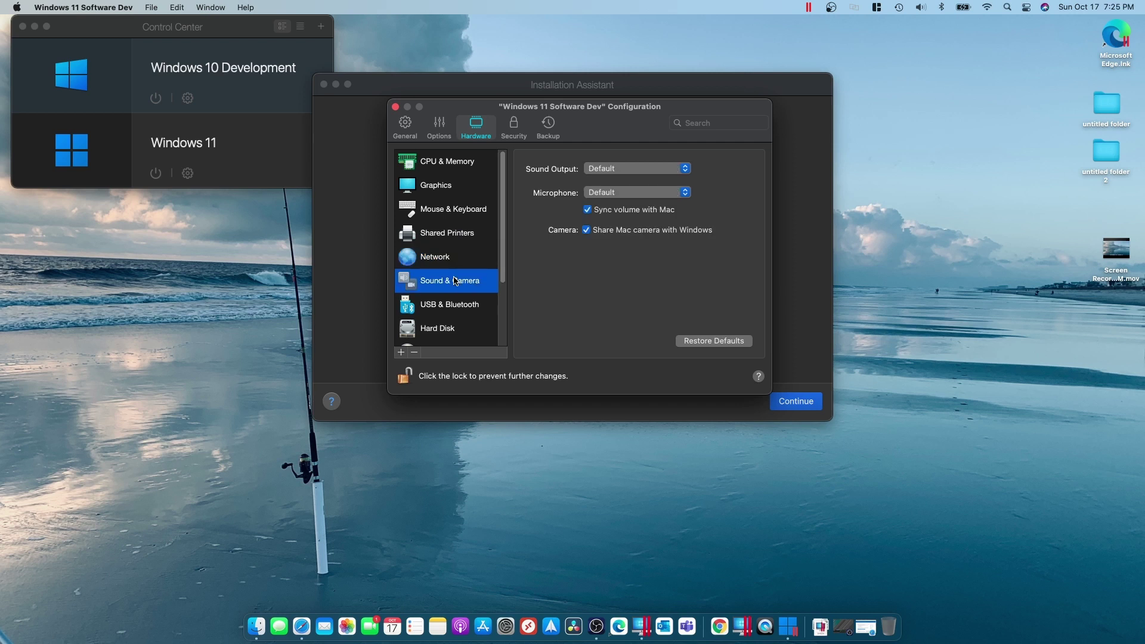
pyautogui.scroll(-2, 466, 269)
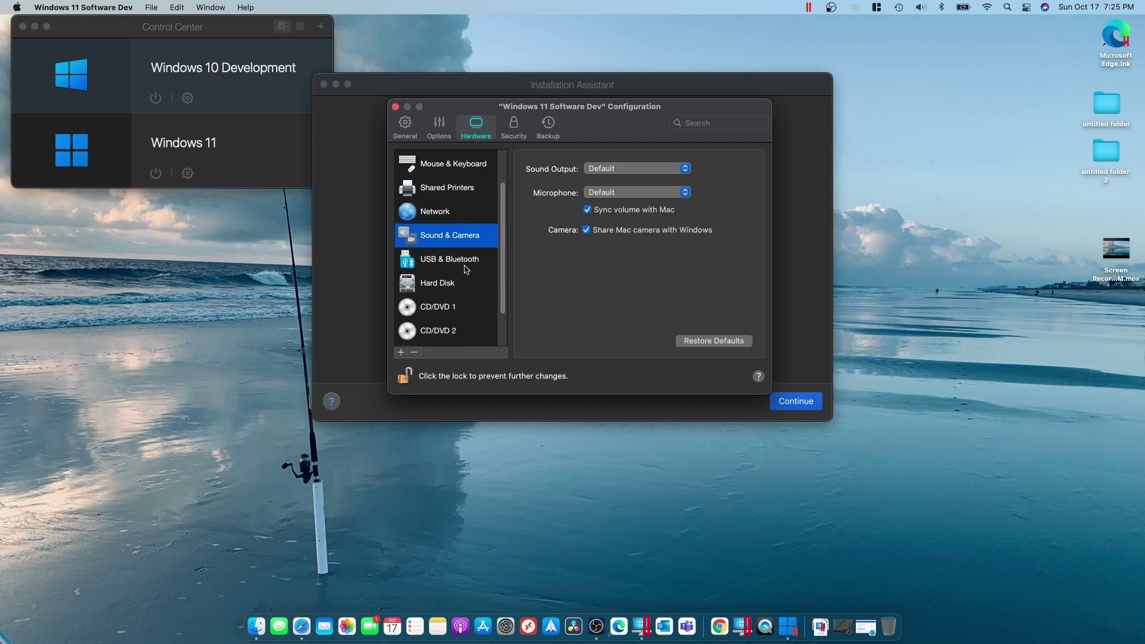
pyautogui.click(465, 266)
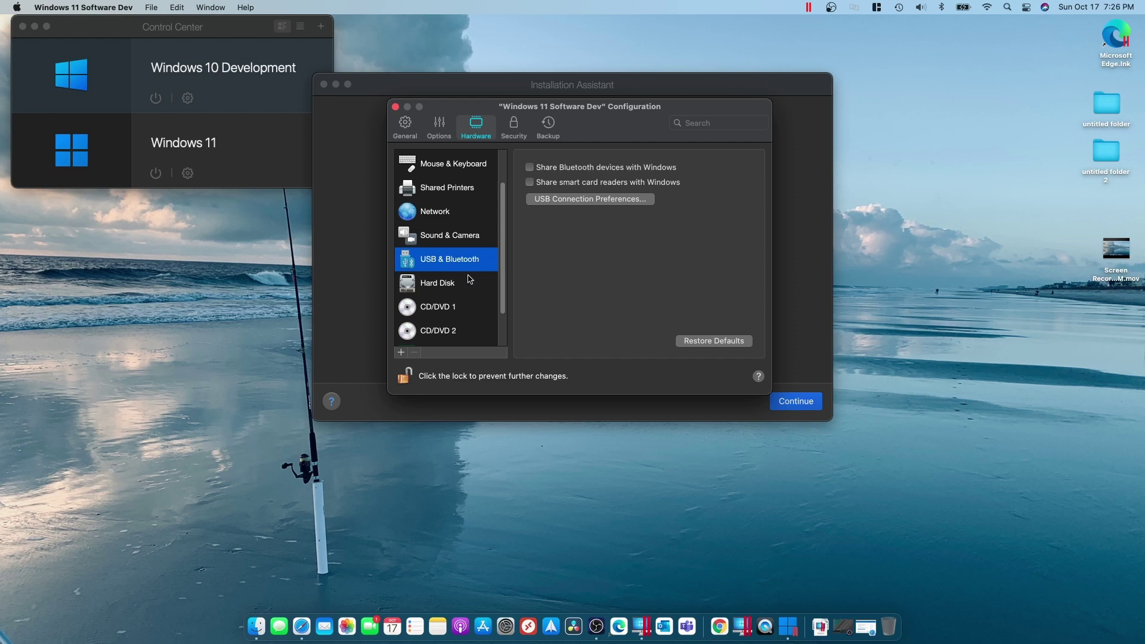
pyautogui.scroll(-2, 469, 279)
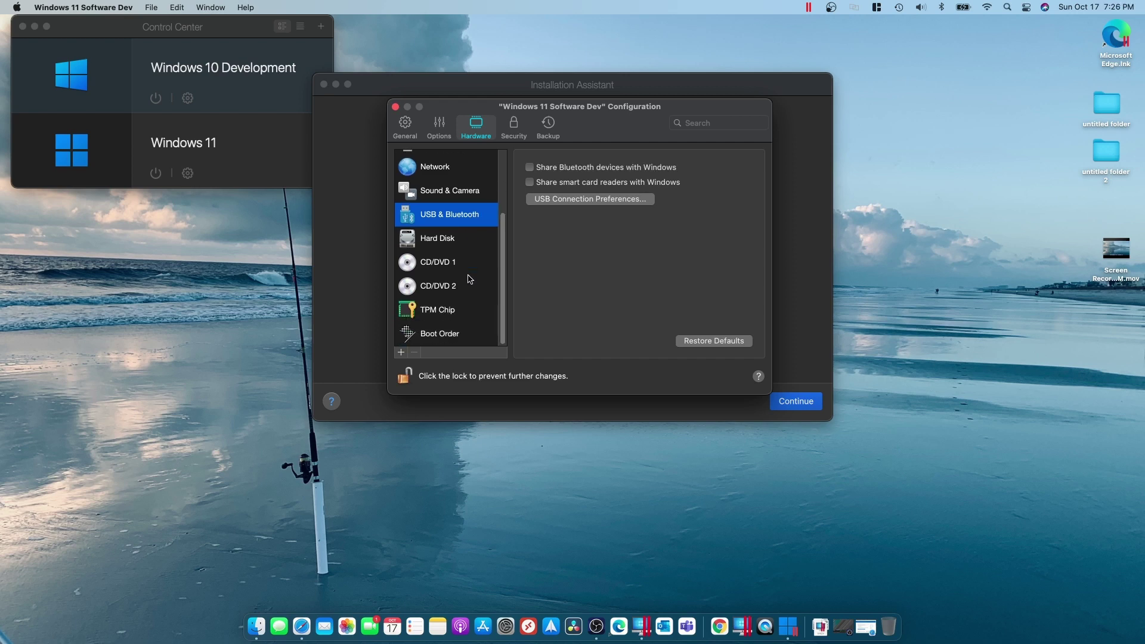
pyautogui.click(438, 314)
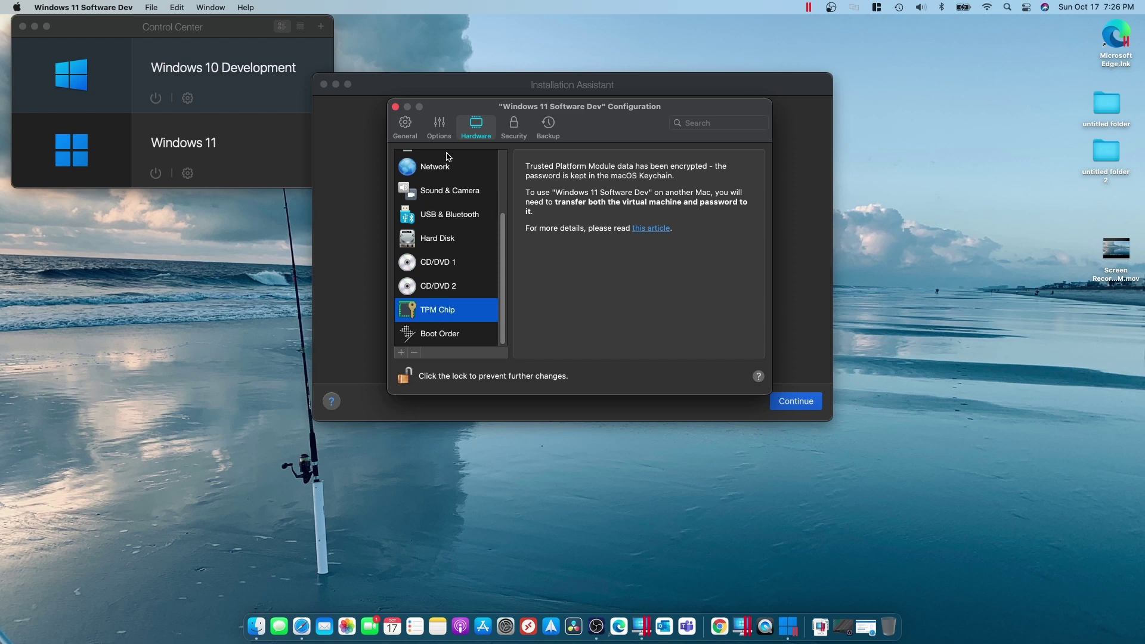
# - Reopen the VM configuration and drag the Hard Disk size slider from 256 GB to 128 GB
pyautogui.click(395, 107)
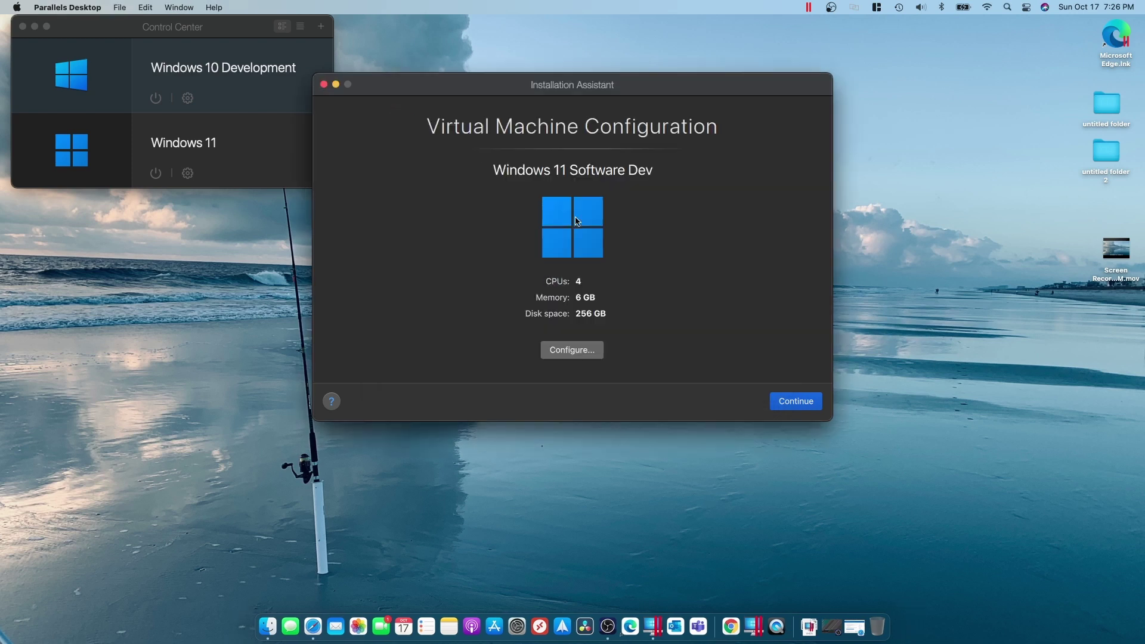
pyautogui.click(574, 349)
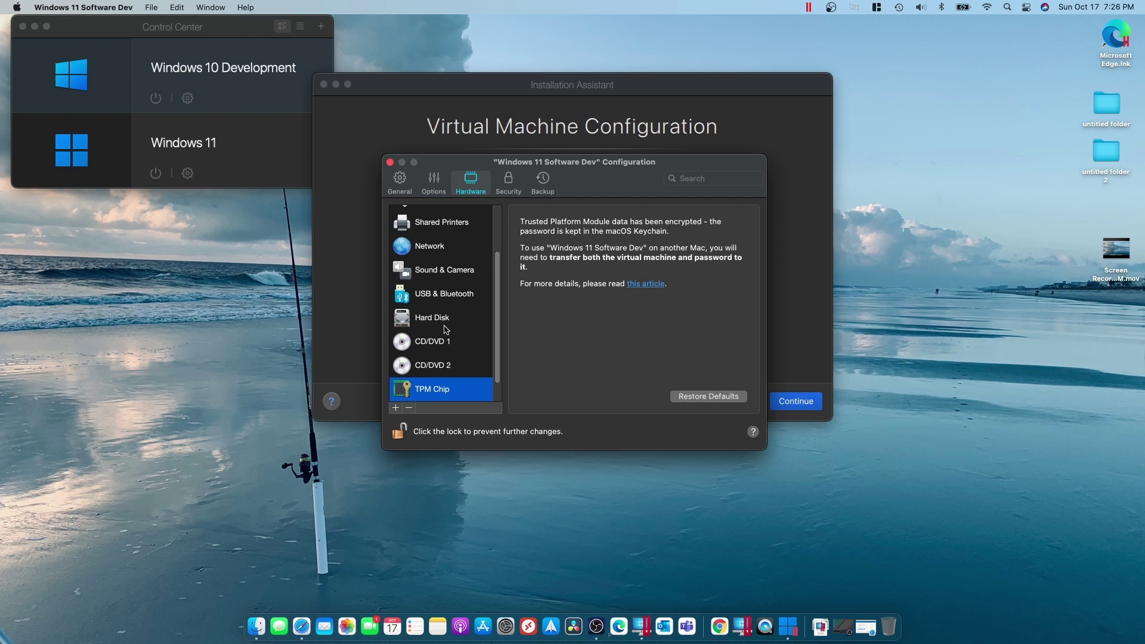
pyautogui.click(427, 319)
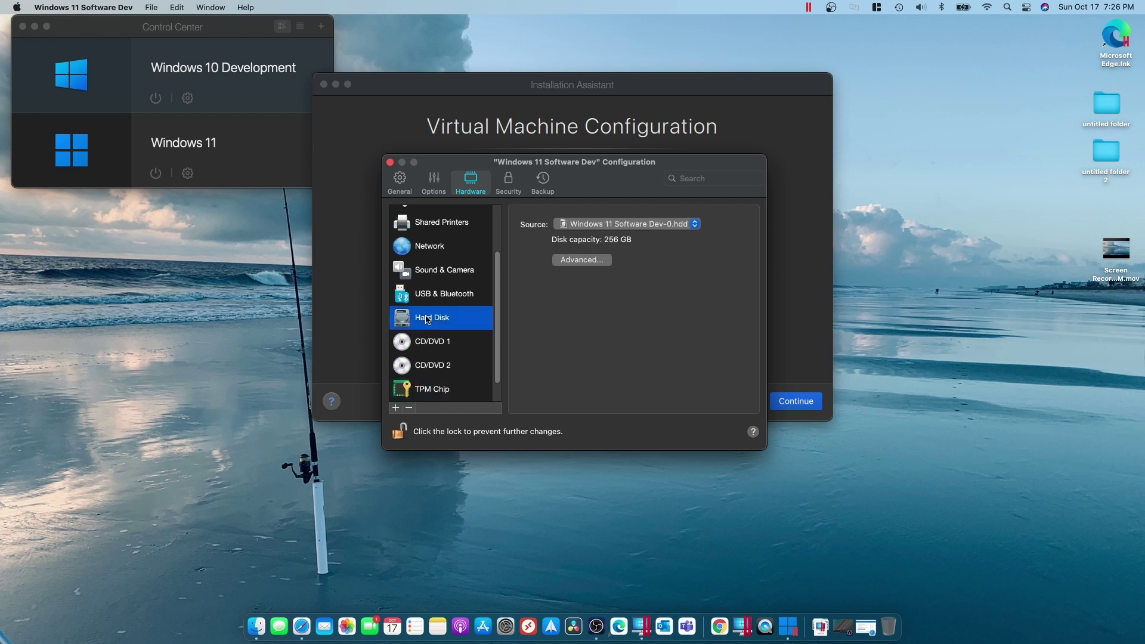
pyautogui.click(589, 261)
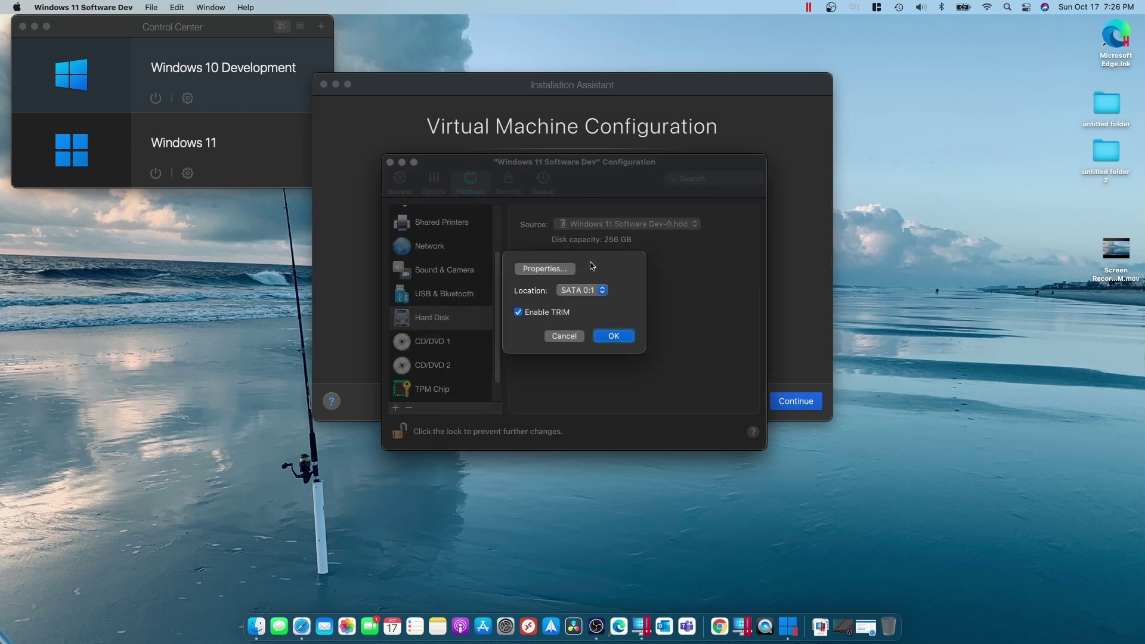
pyautogui.click(556, 269)
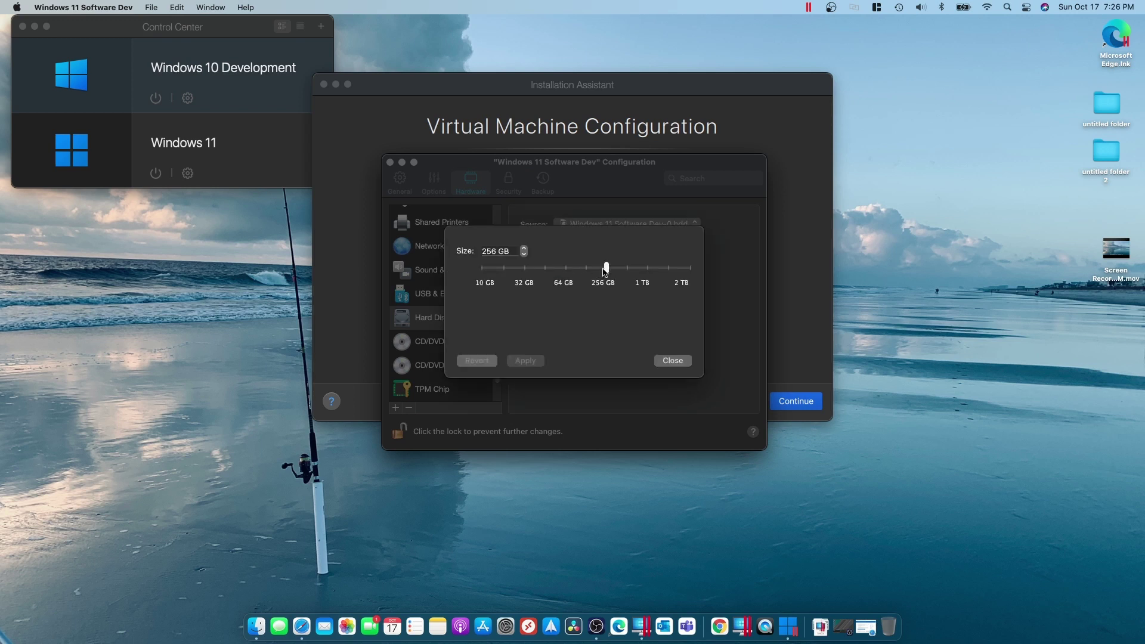
pyautogui.moveTo(607, 269); pyautogui.dragTo(587, 271)
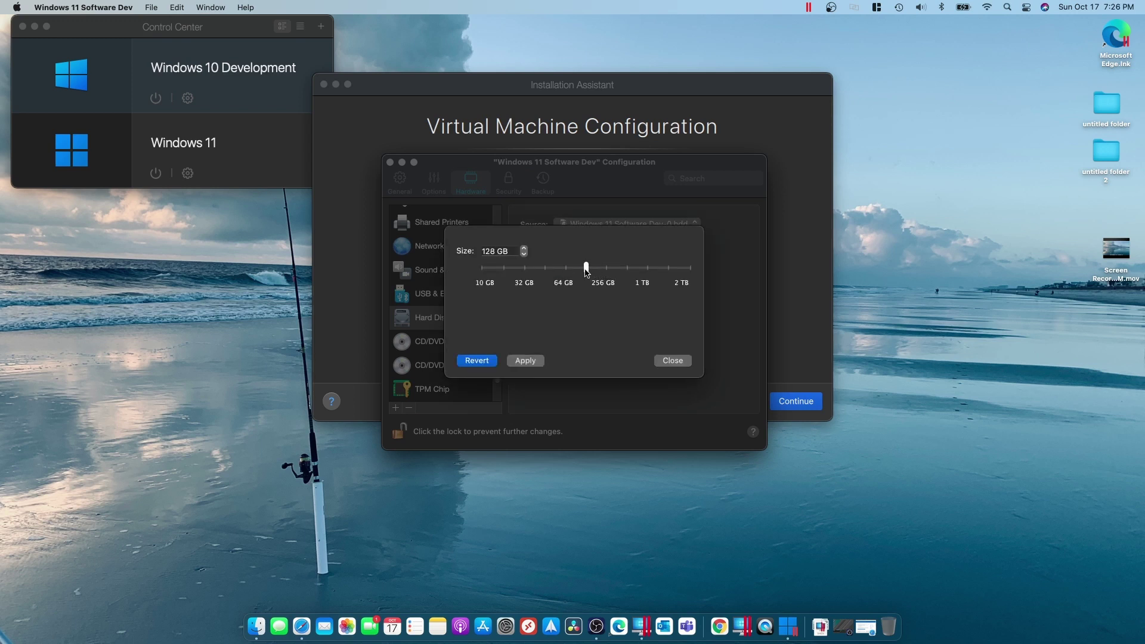
# - Apply the 128 GB disk resize, close the configuration, and start the Windows 11 installation
pyautogui.click(529, 361)
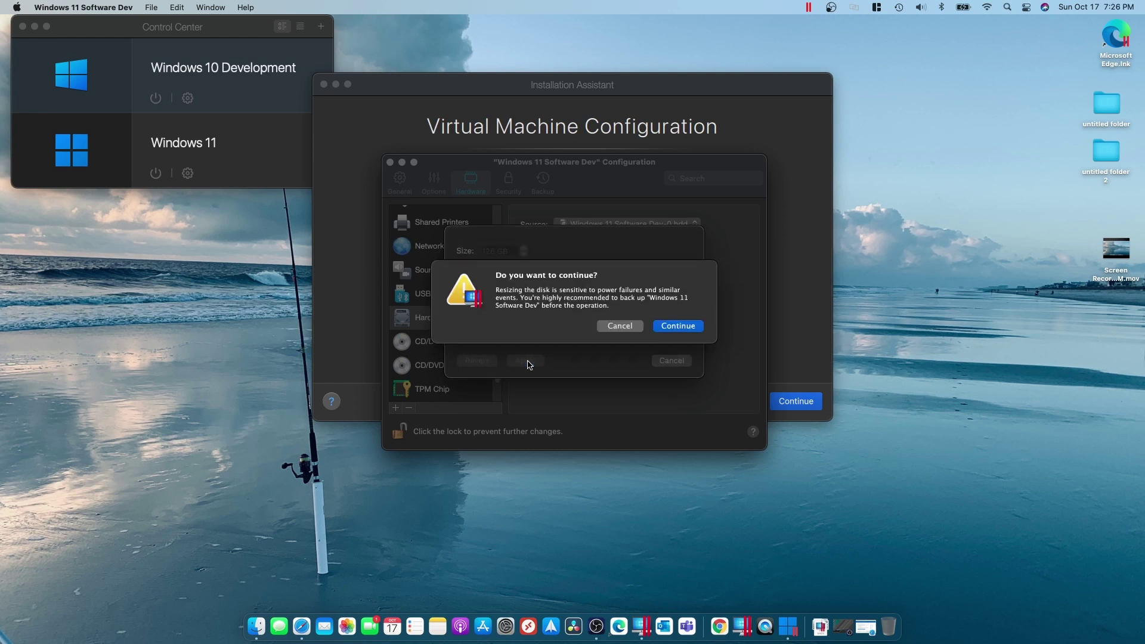
pyautogui.click(678, 326)
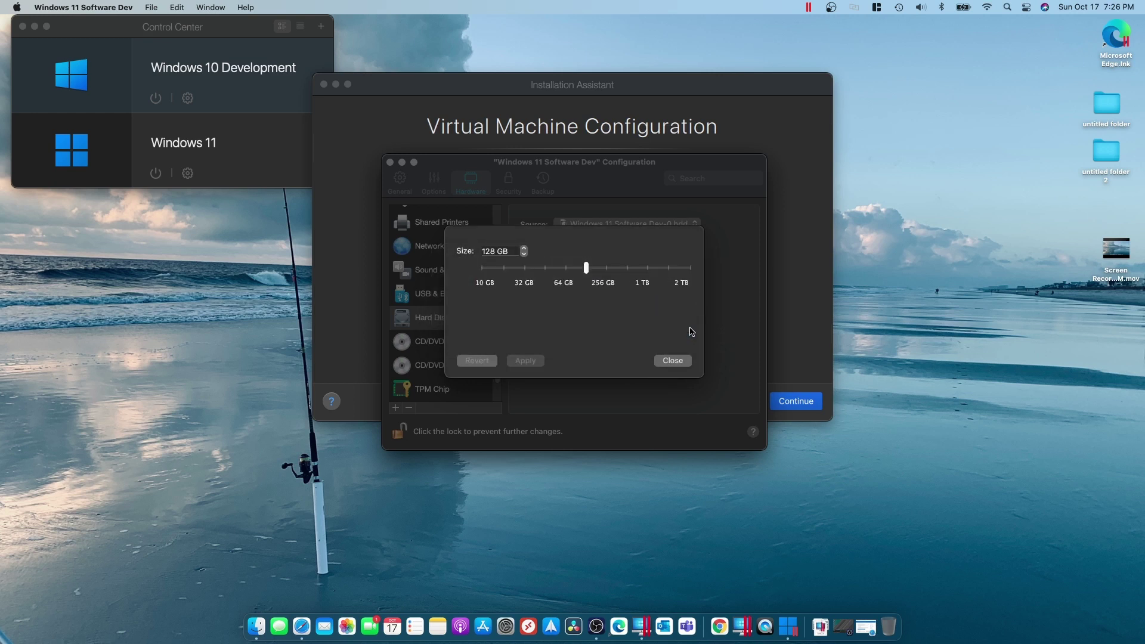
pyautogui.click(673, 360)
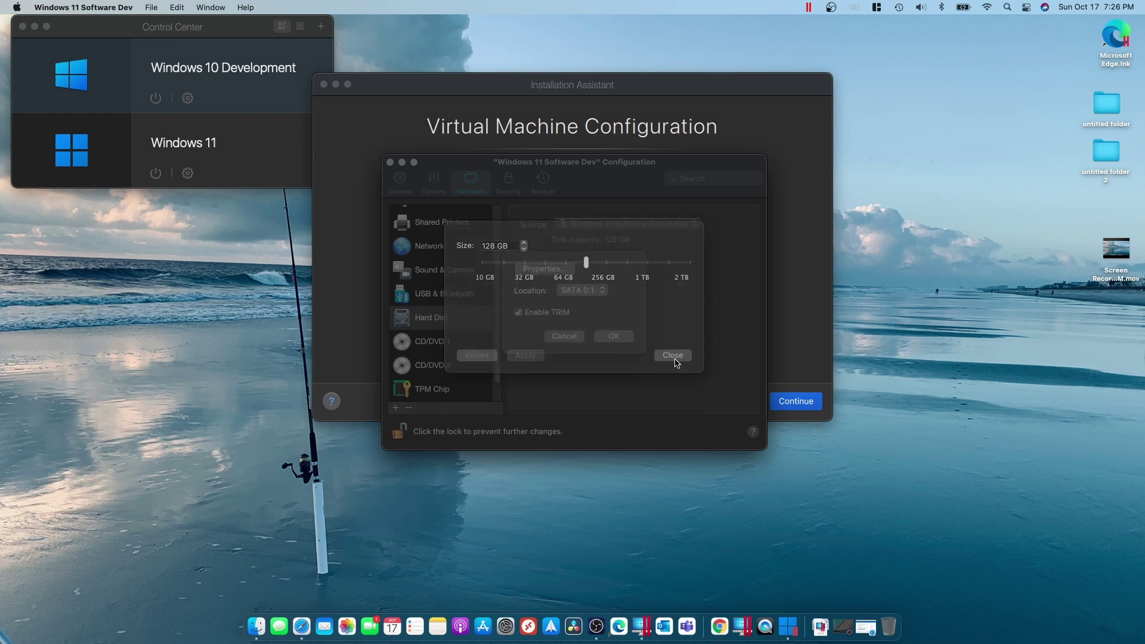
pyautogui.click(614, 337)
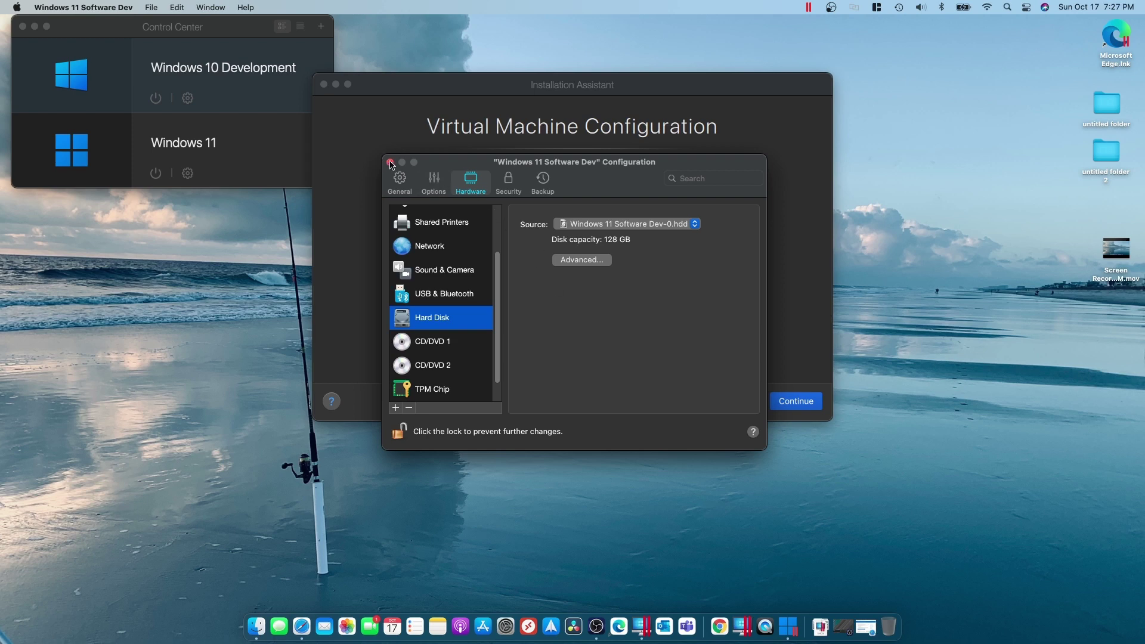
pyautogui.click(390, 163)
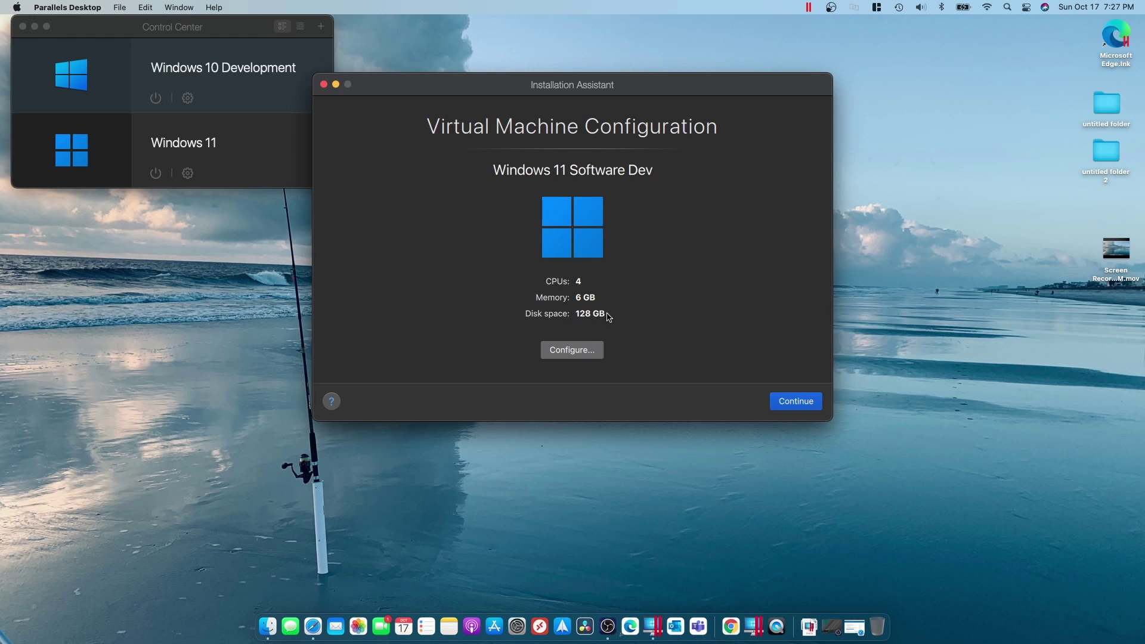
pyautogui.click(783, 403)
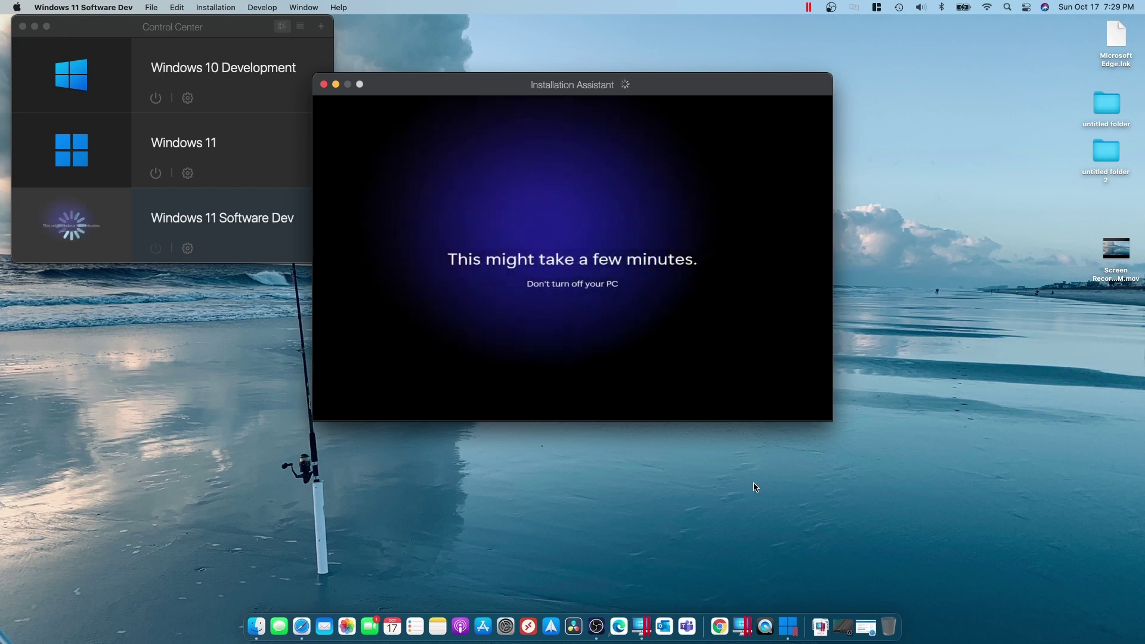
# - Move the installation window aside and dismiss the Installation Complete notice once setup finishes
pyautogui.moveTo(710, 85); pyautogui.dragTo(764, 97)
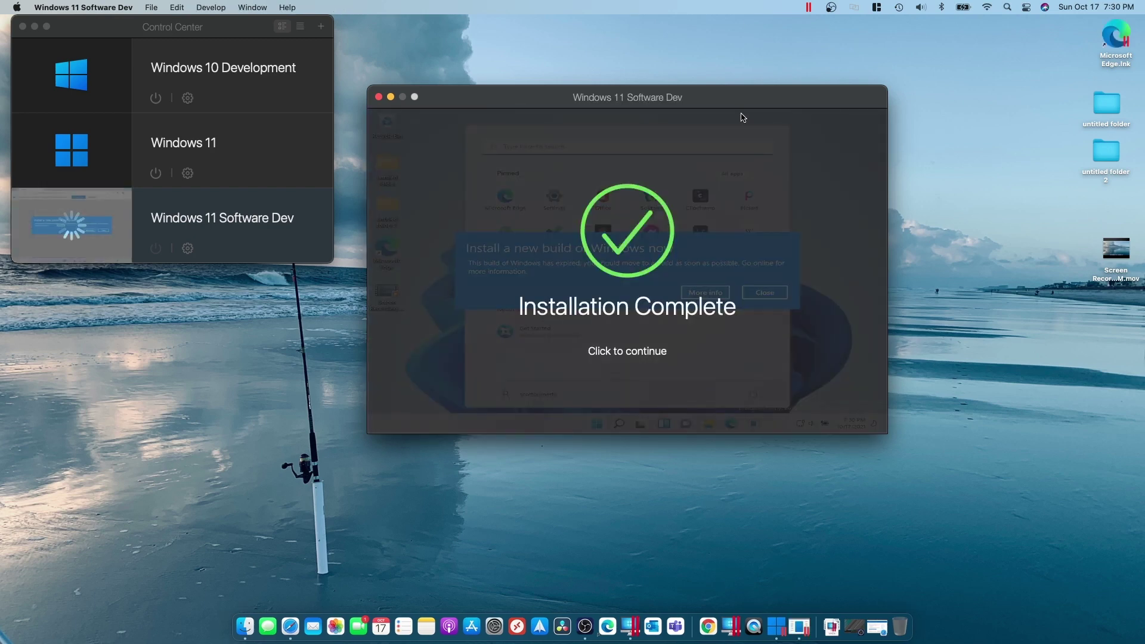
pyautogui.click(663, 376)
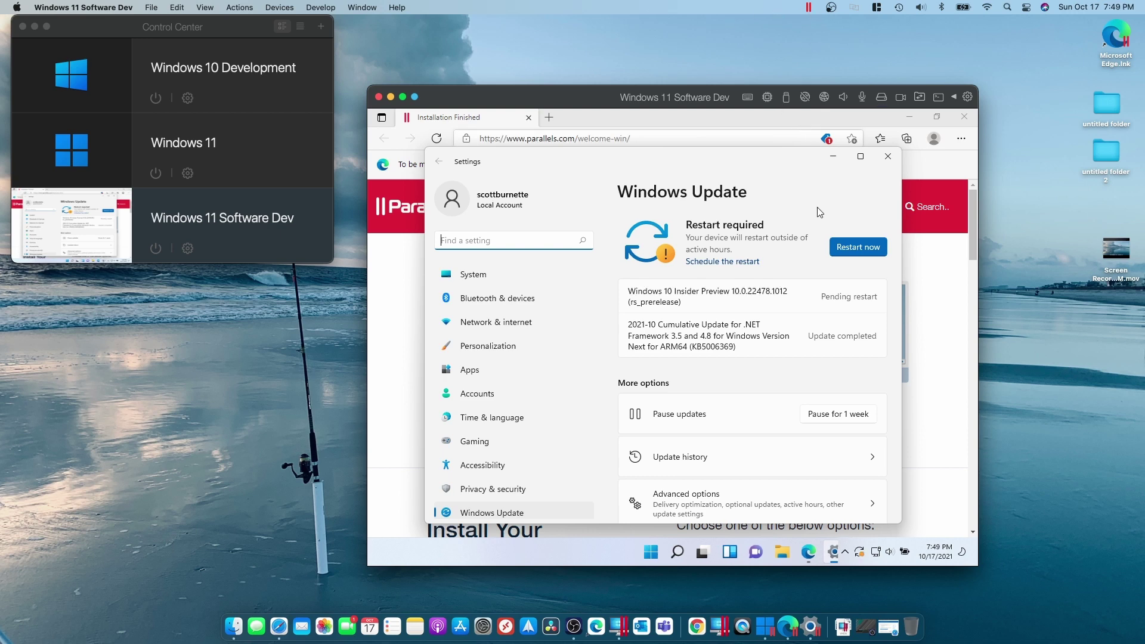
# - Restart Windows to apply the pending Insider Preview update
pyautogui.click(852, 245)
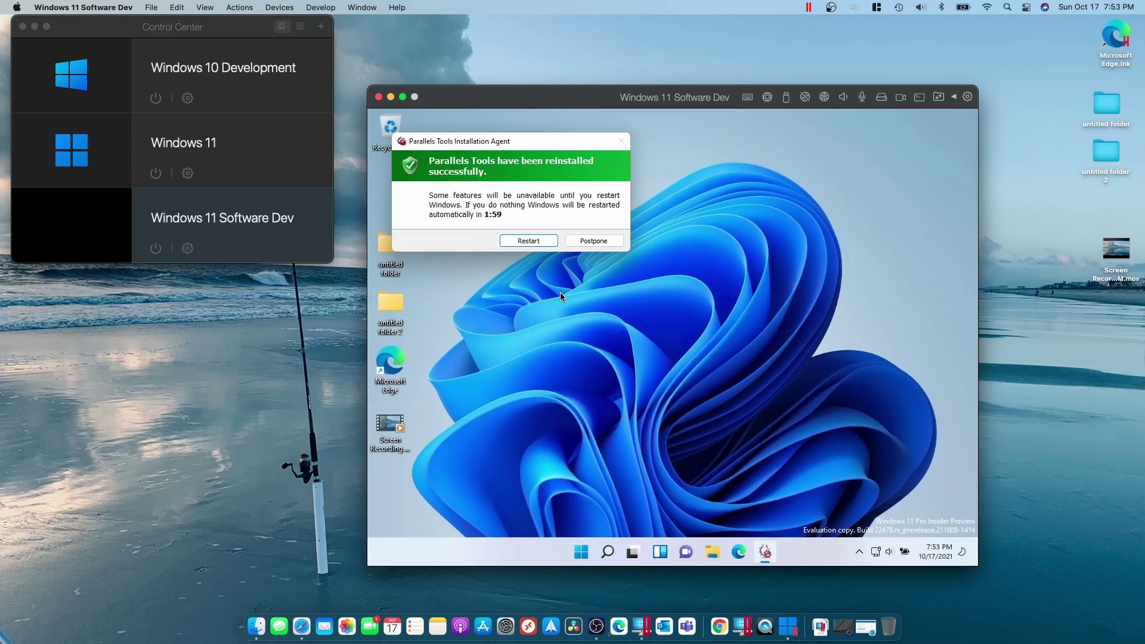
# - Postpone the restart requested after the Parallels Tools reinstallation
pyautogui.click(596, 243)
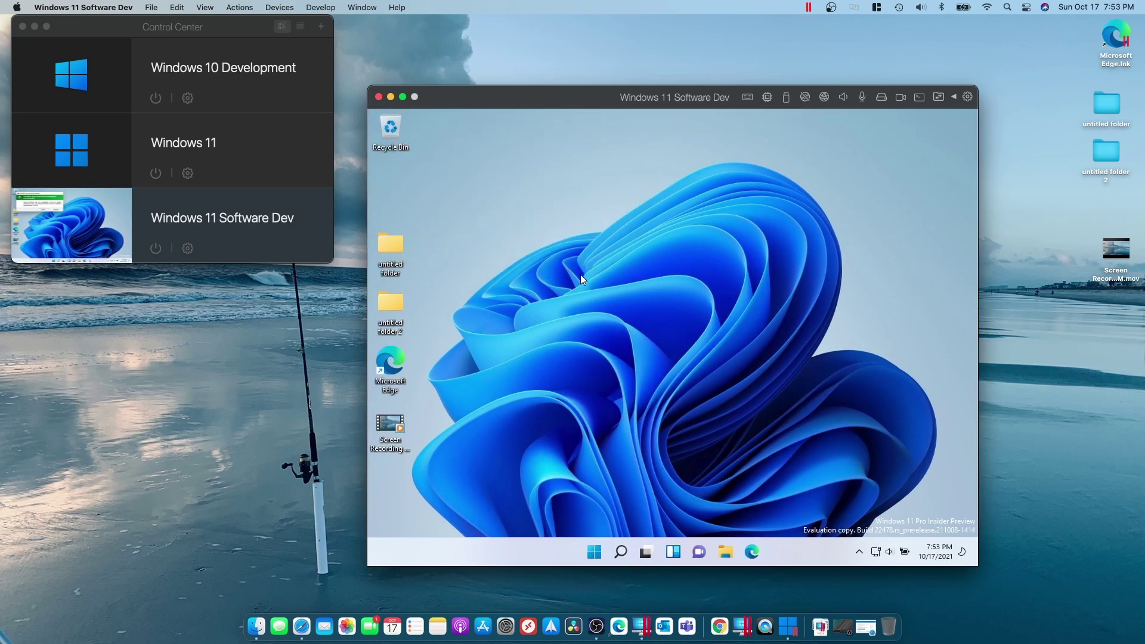
pyautogui.click(594, 553)
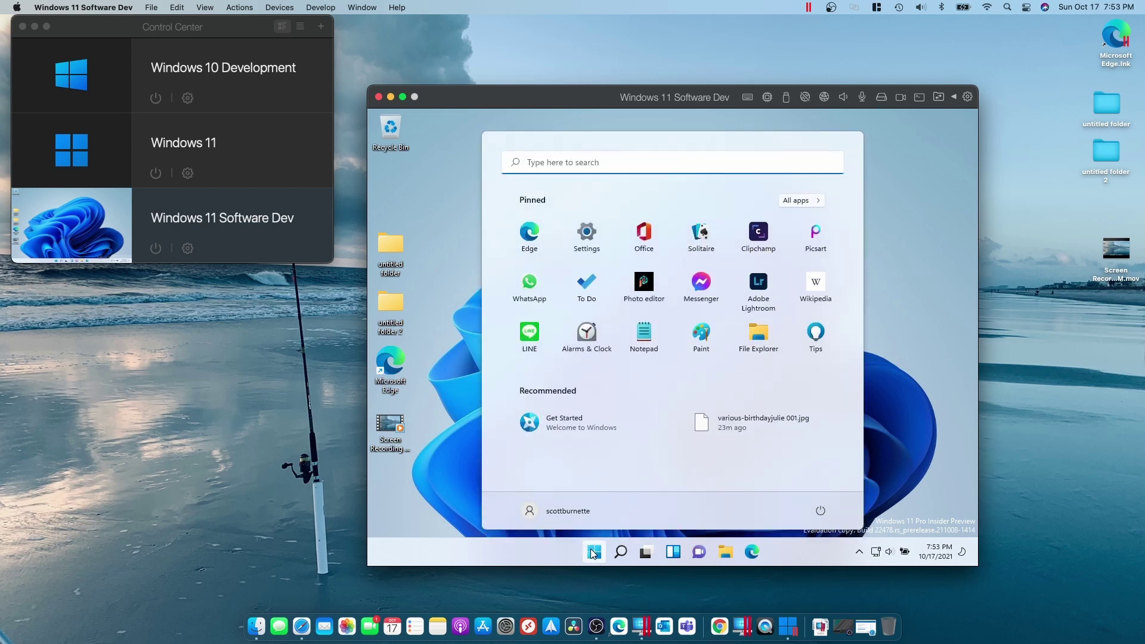
pyautogui.click(595, 242)
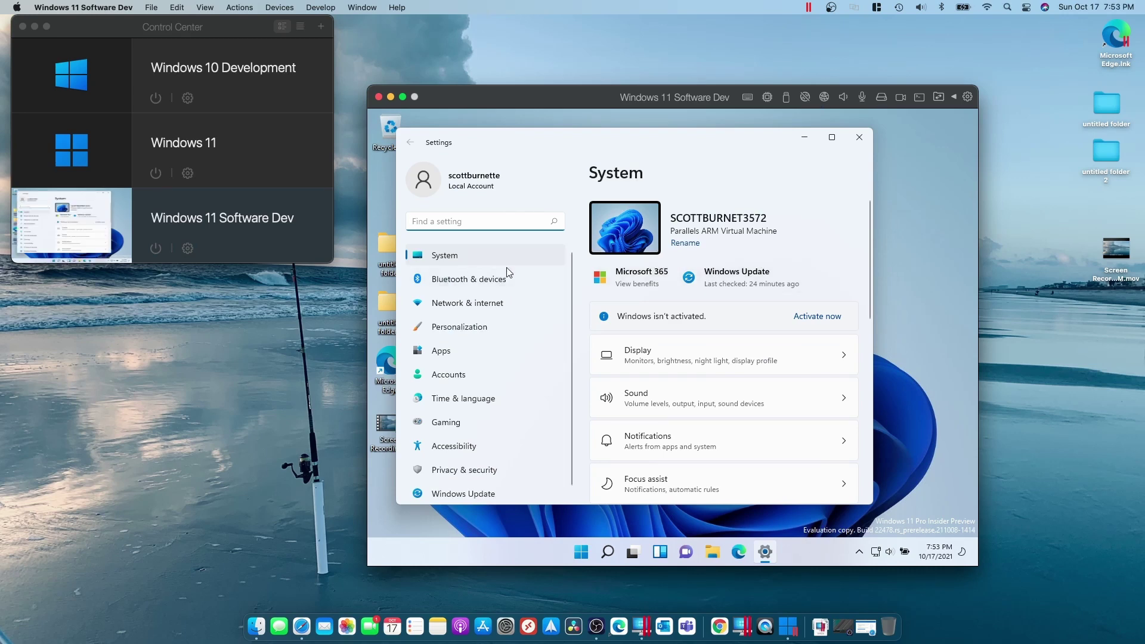
pyautogui.click(473, 280)
pyautogui.click(474, 303)
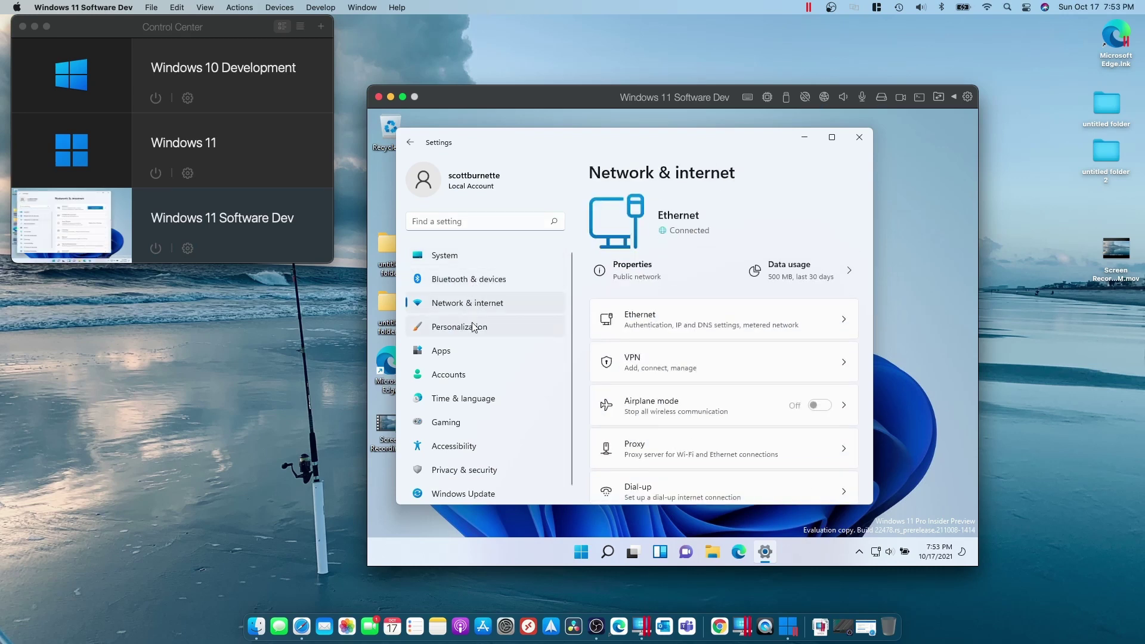
pyautogui.click(470, 328)
pyautogui.click(476, 304)
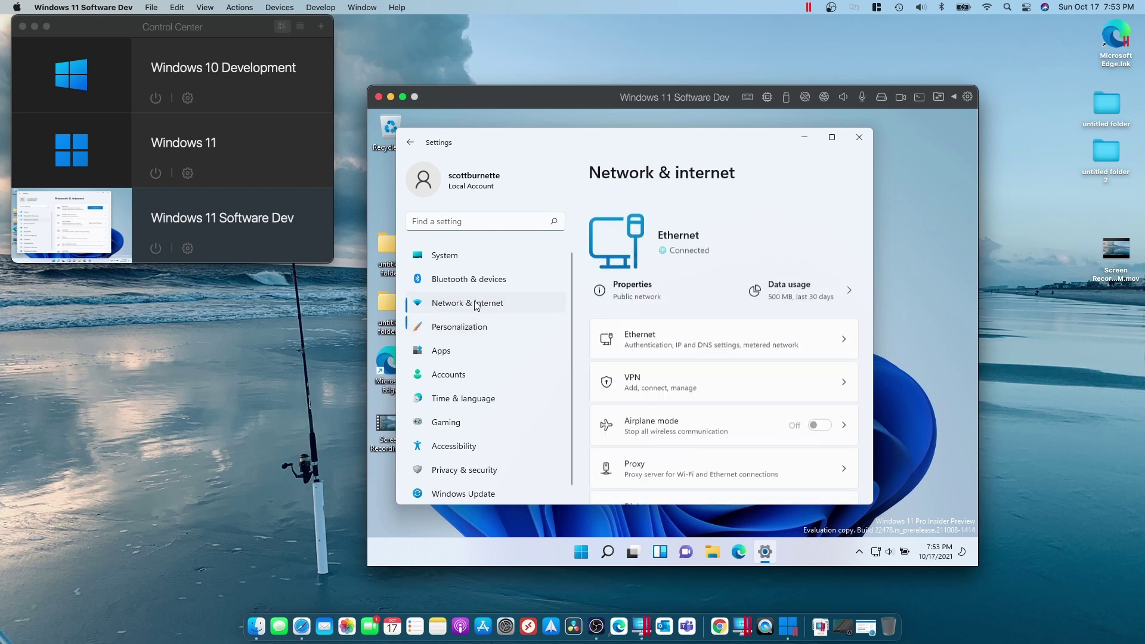
pyautogui.click(470, 351)
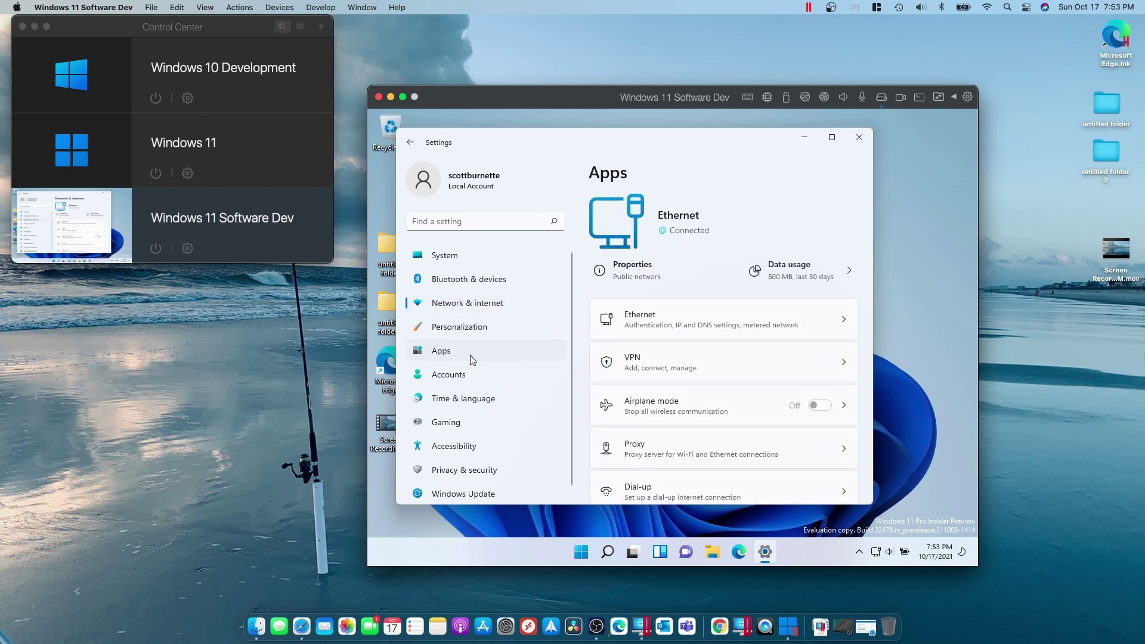
pyautogui.click(467, 374)
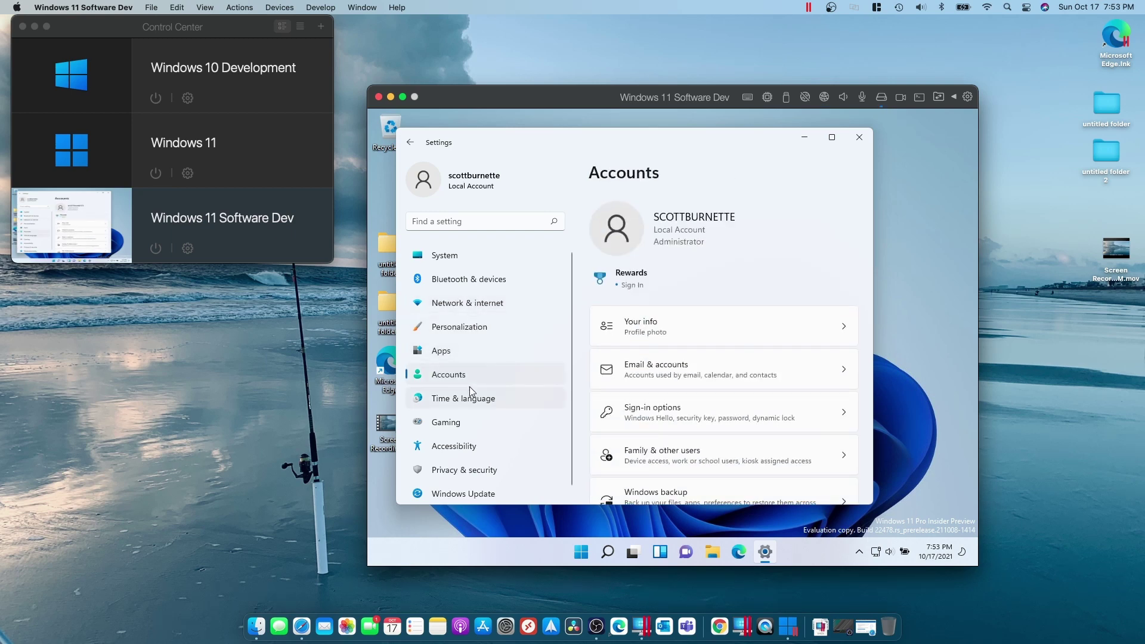
pyautogui.click(469, 388)
pyautogui.click(471, 418)
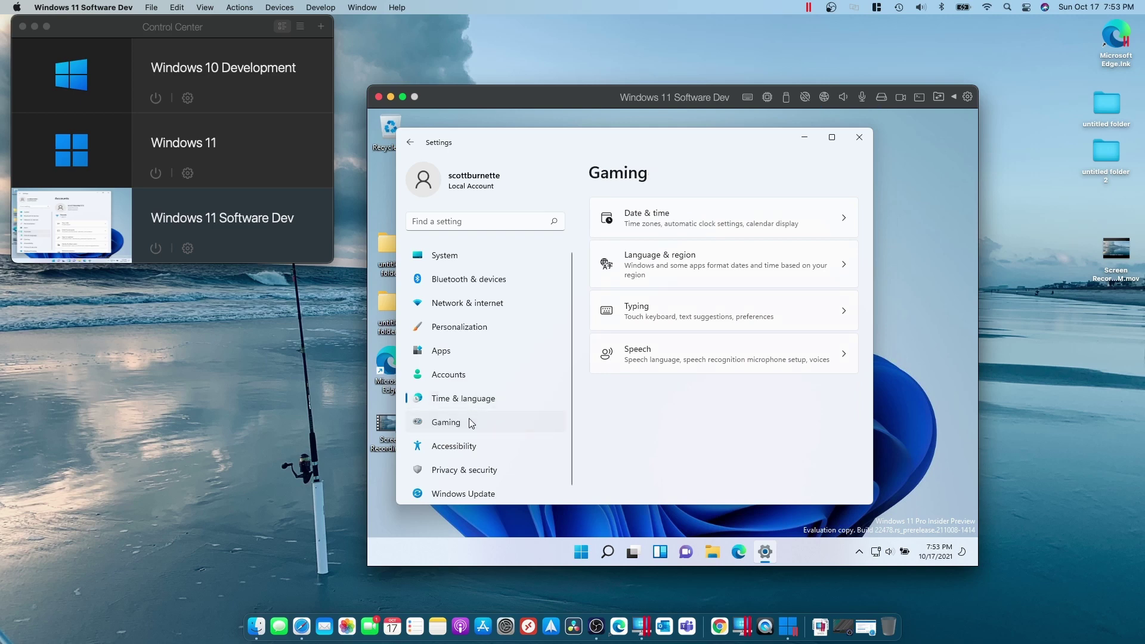
pyautogui.click(465, 494)
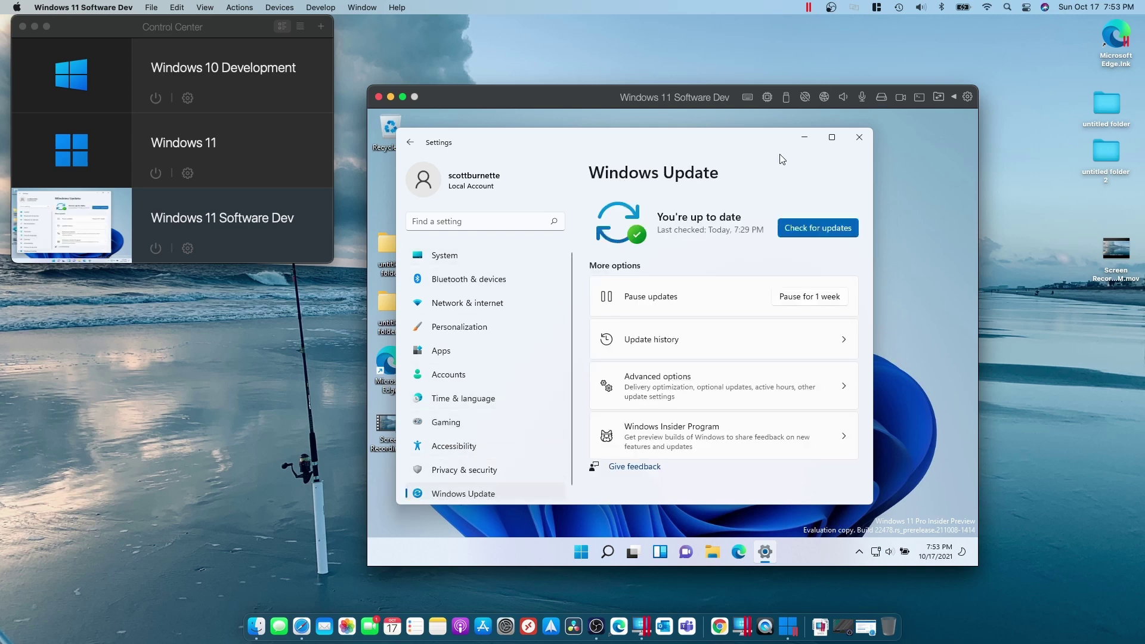
pyautogui.click(858, 138)
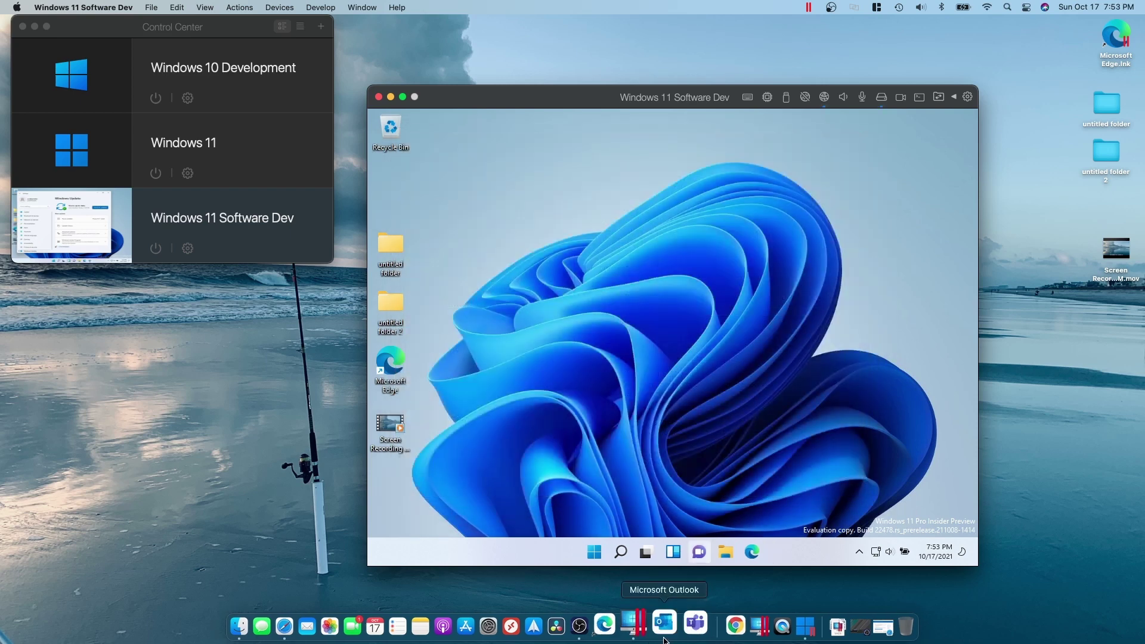
pyautogui.click(677, 554)
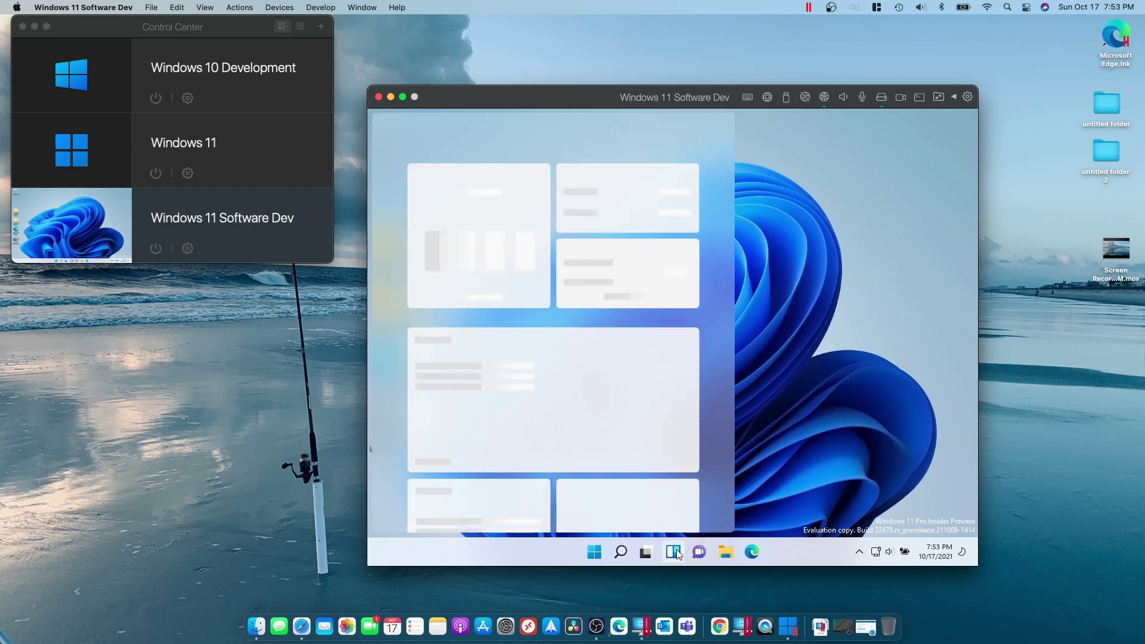
pyautogui.click(645, 553)
pyautogui.click(621, 551)
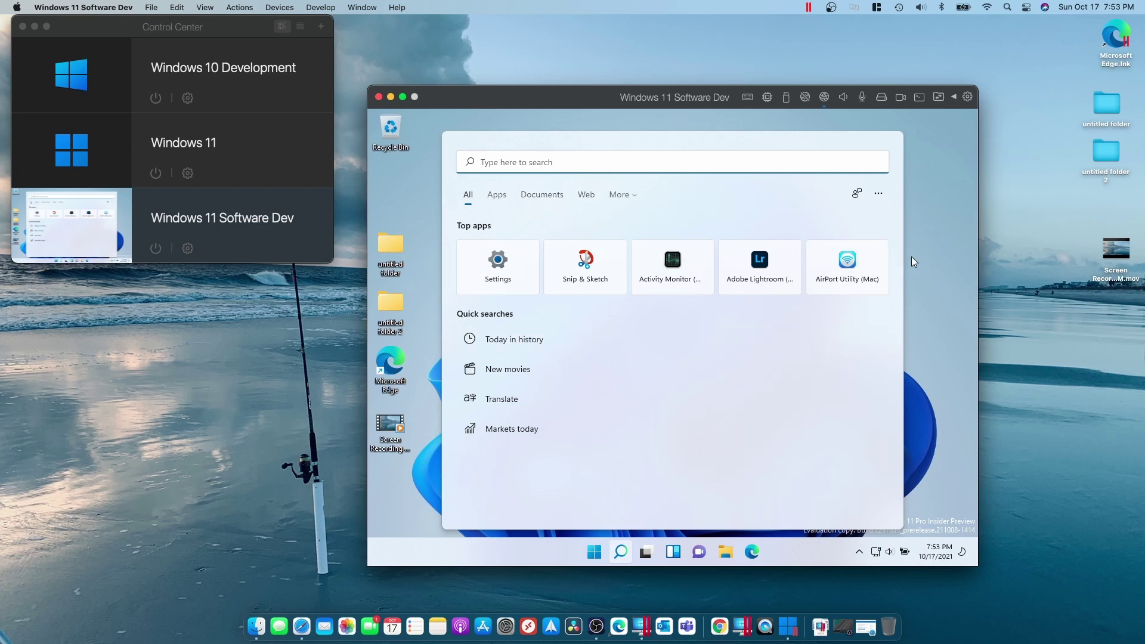
pyautogui.click(928, 249)
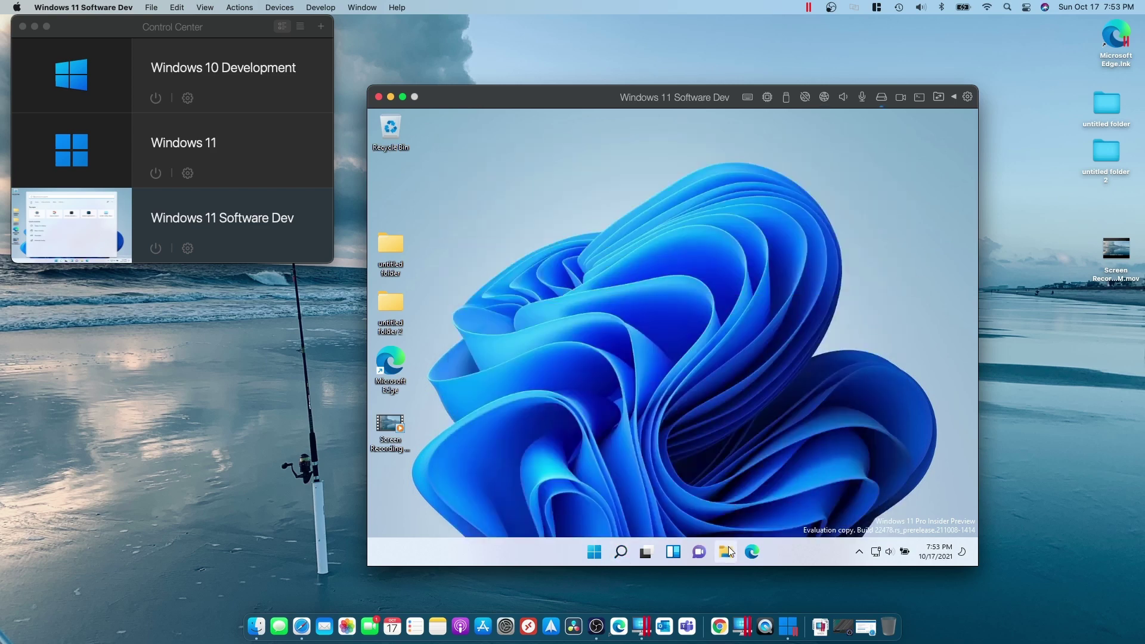
pyautogui.click(727, 549)
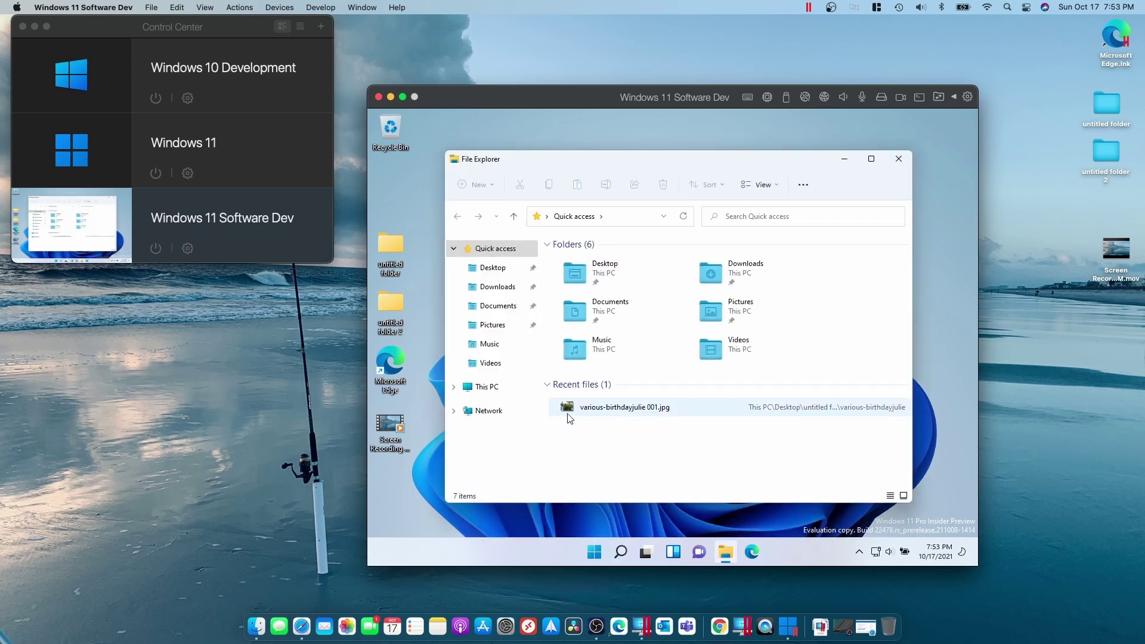
# - Check This PC shows Local Disk C: at 96.7 GB free of 127 GB, review Device Manager, then close both windows
pyautogui.click(484, 387)
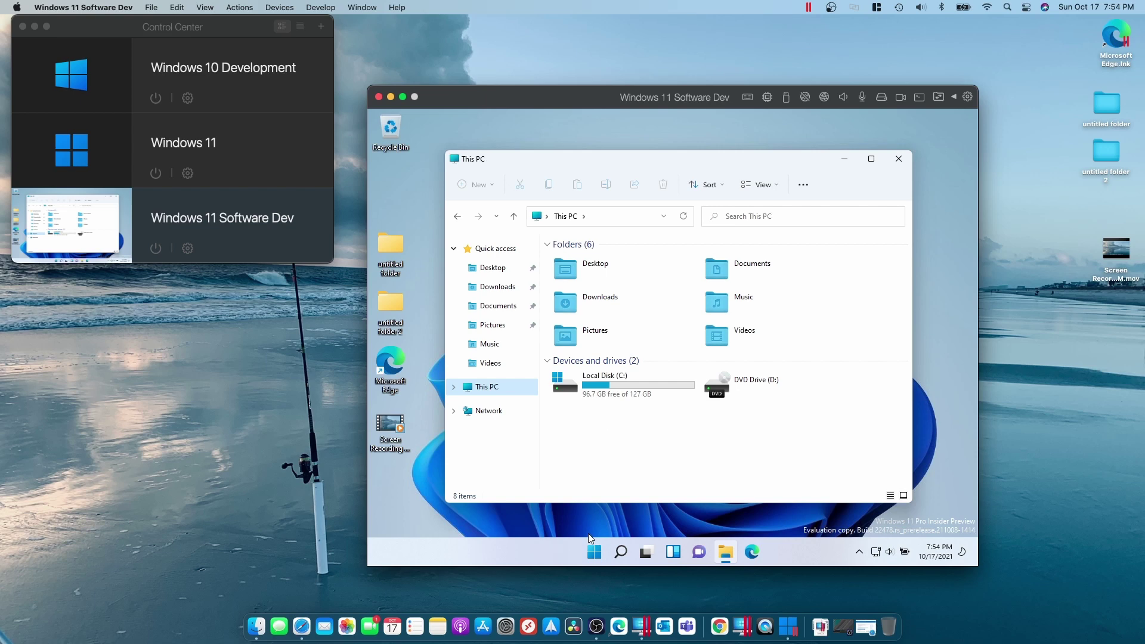
pyautogui.rightClick(593, 550)
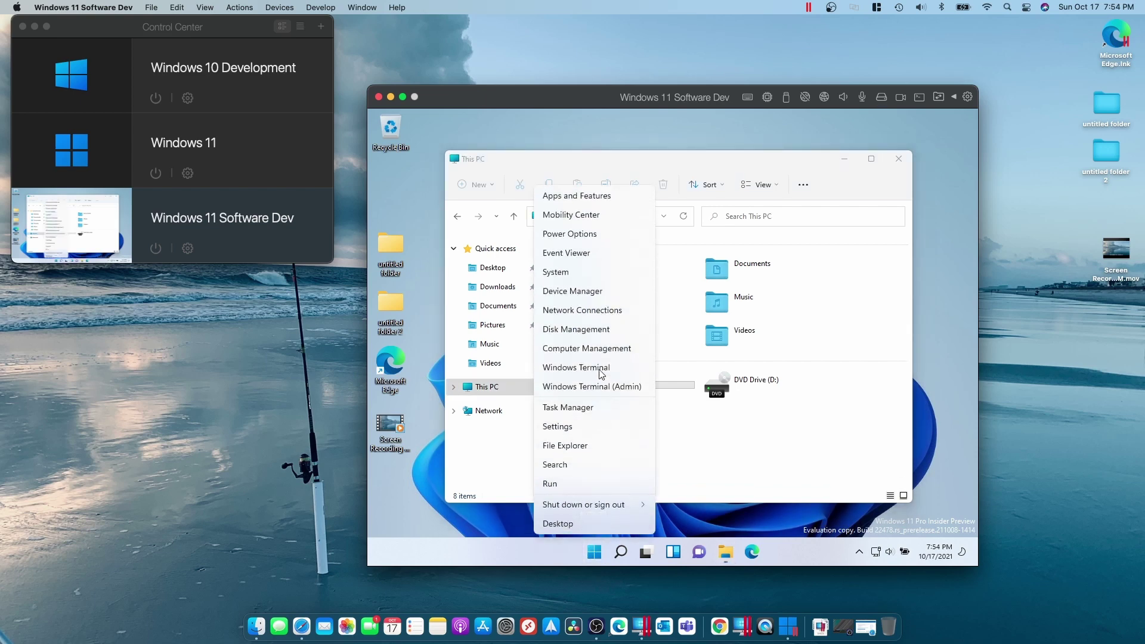
pyautogui.click(592, 292)
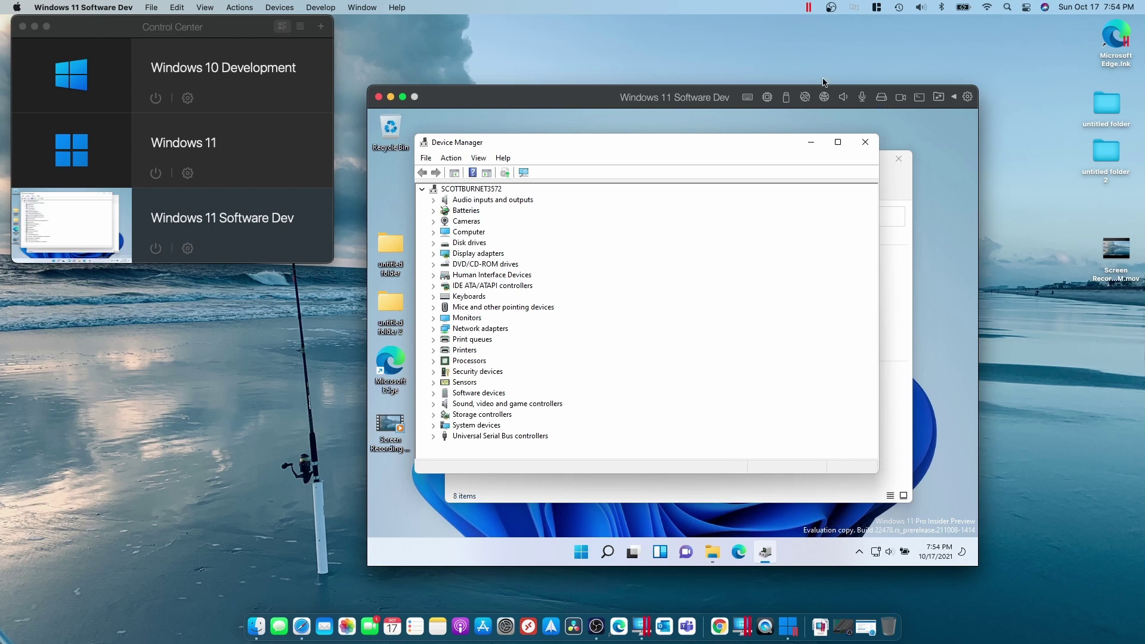
pyautogui.click(866, 143)
pyautogui.click(895, 163)
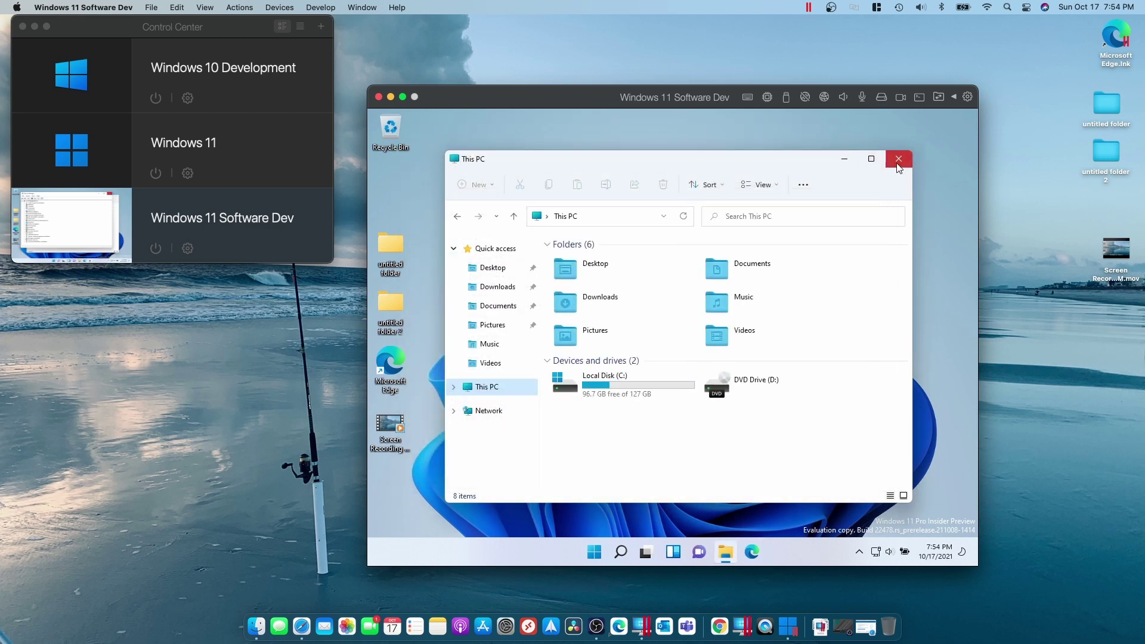